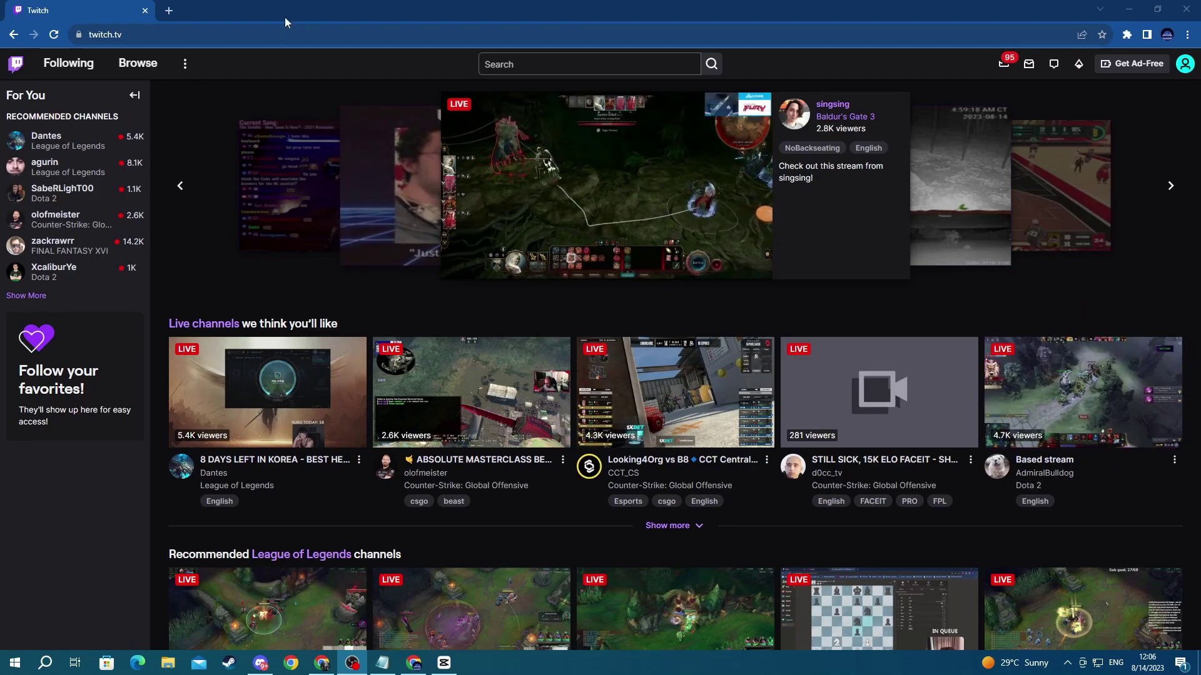
# Google 'stream labs obs' and download the Streamlabs Desktop installer from streamlabs.com
pyautogui.click(168, 10)
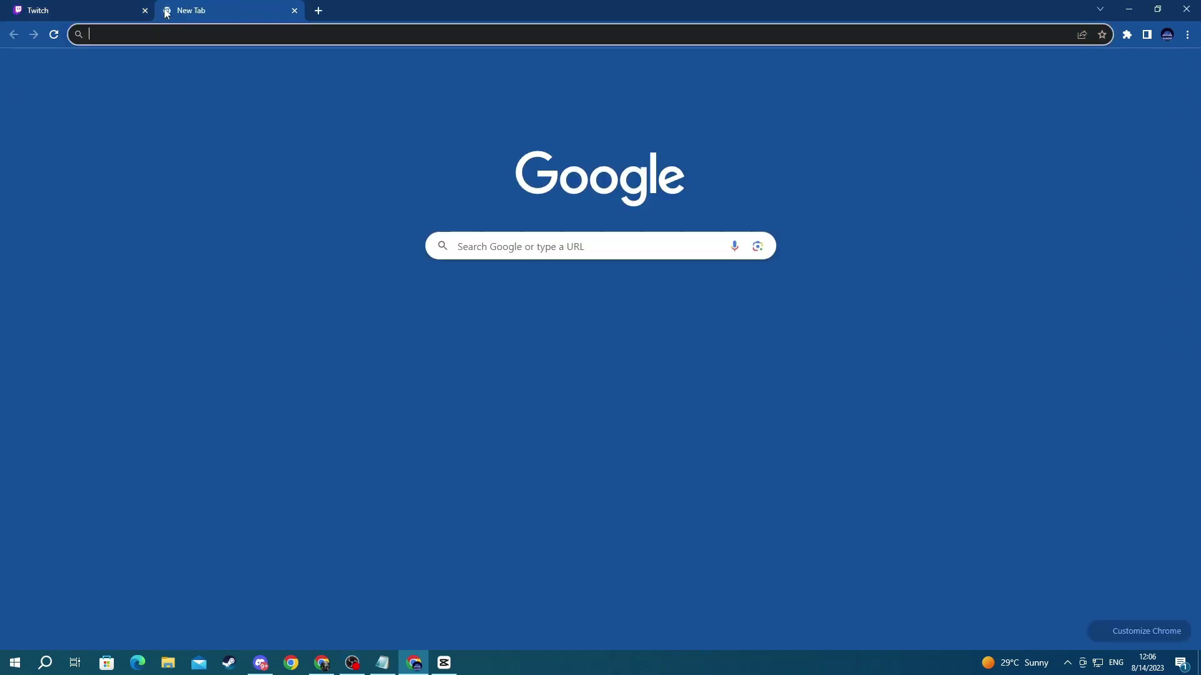
pyautogui.click(518, 250)
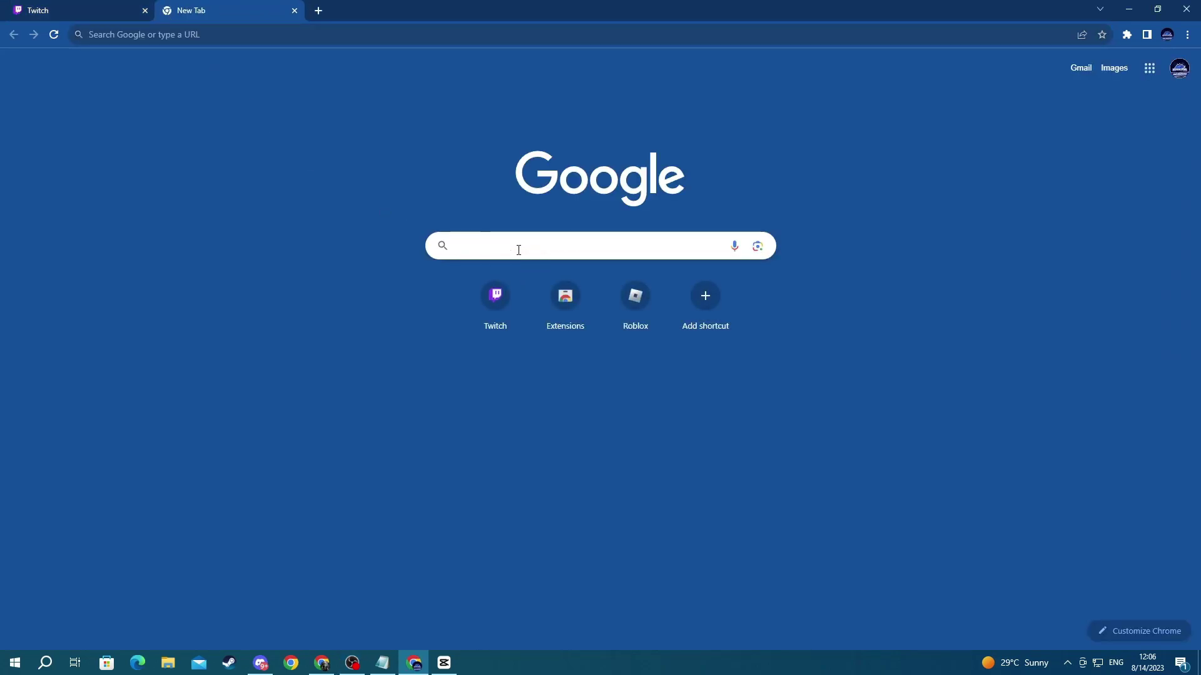
pyautogui.write('stream labs obs')
pyautogui.press('Return')
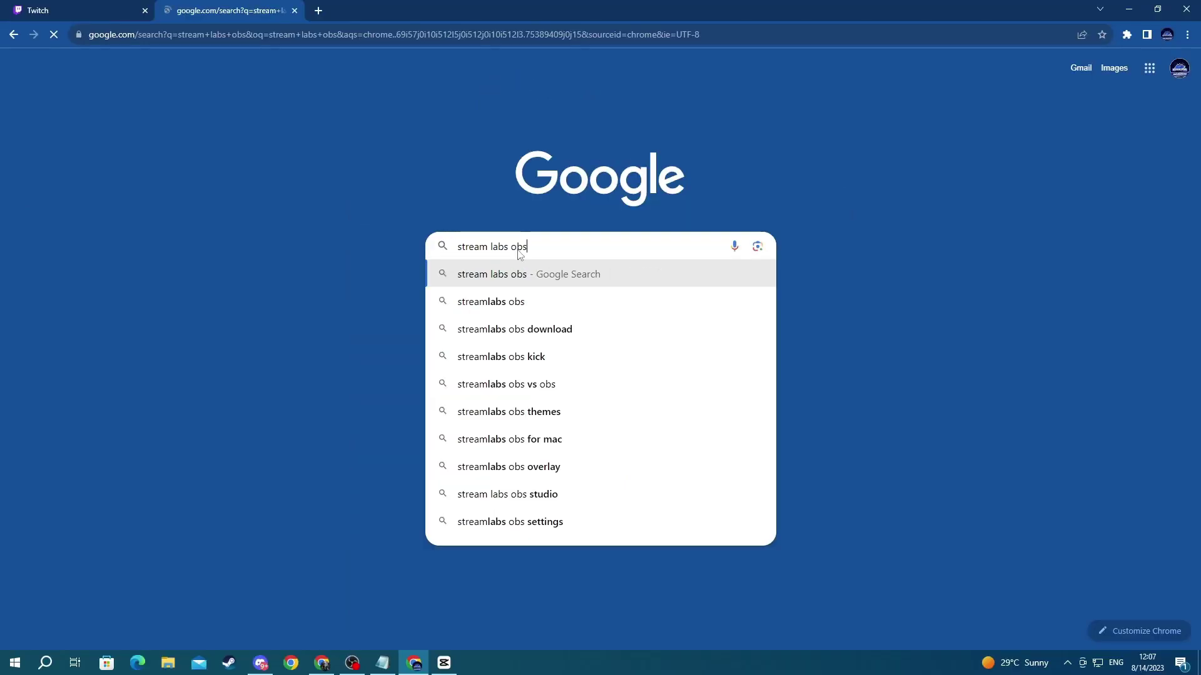
pyautogui.click(184, 250)
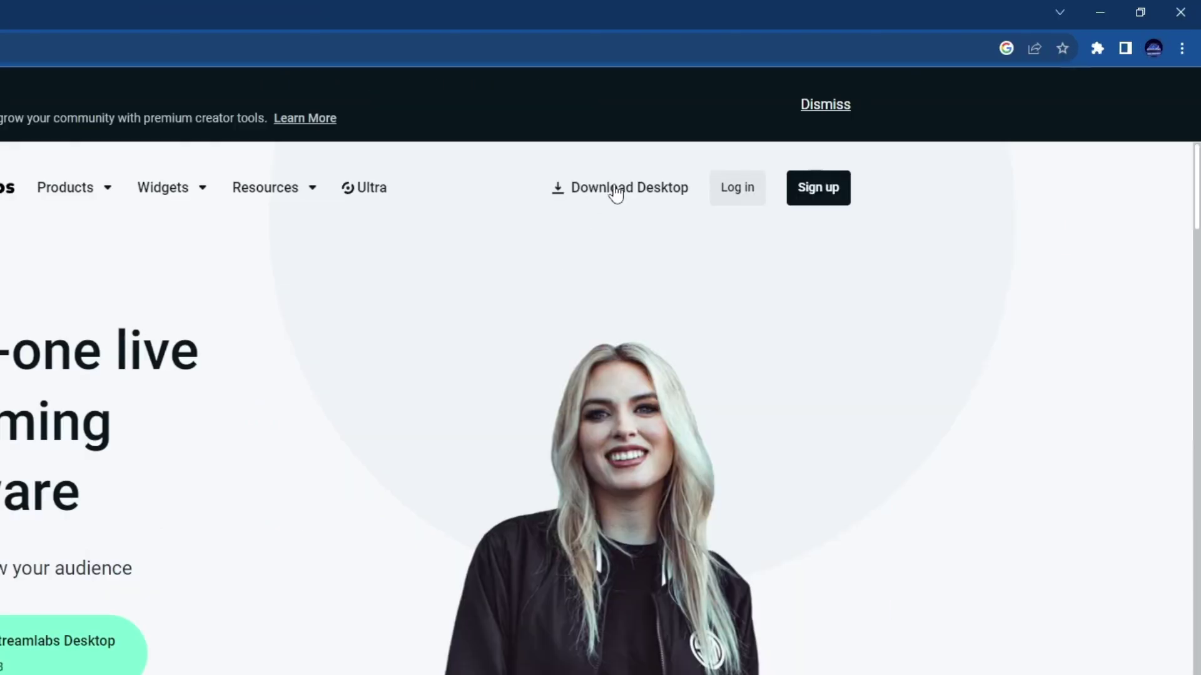
pyautogui.click(616, 188)
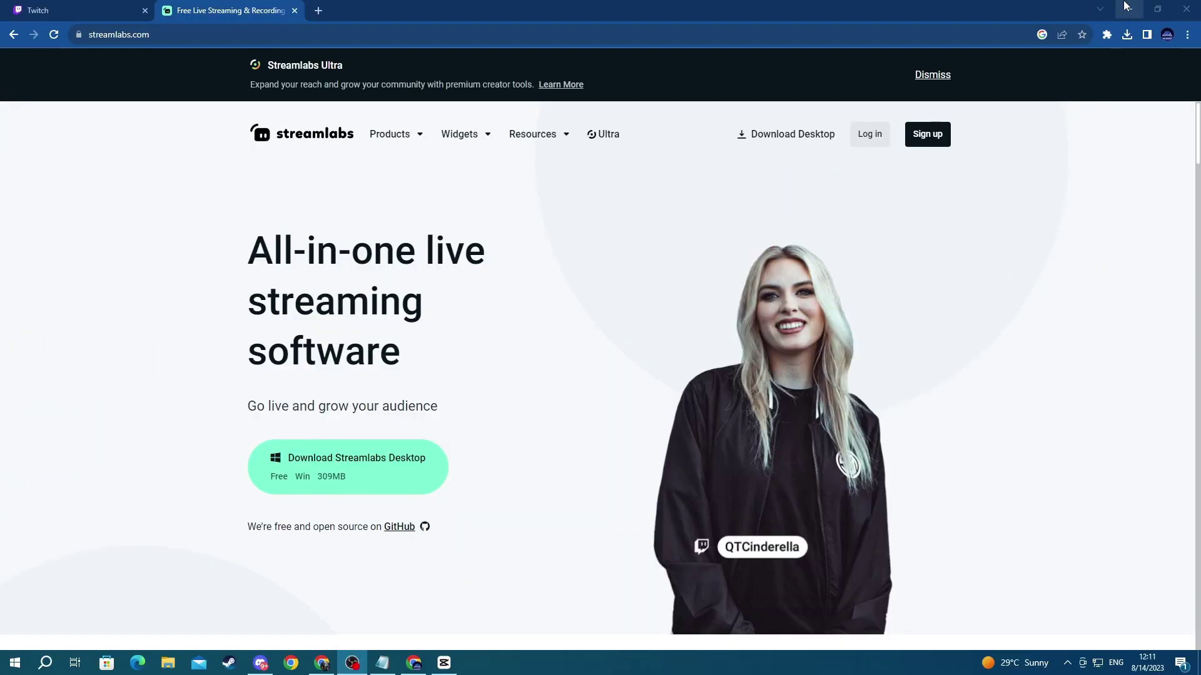
pyautogui.click(1129, 9)
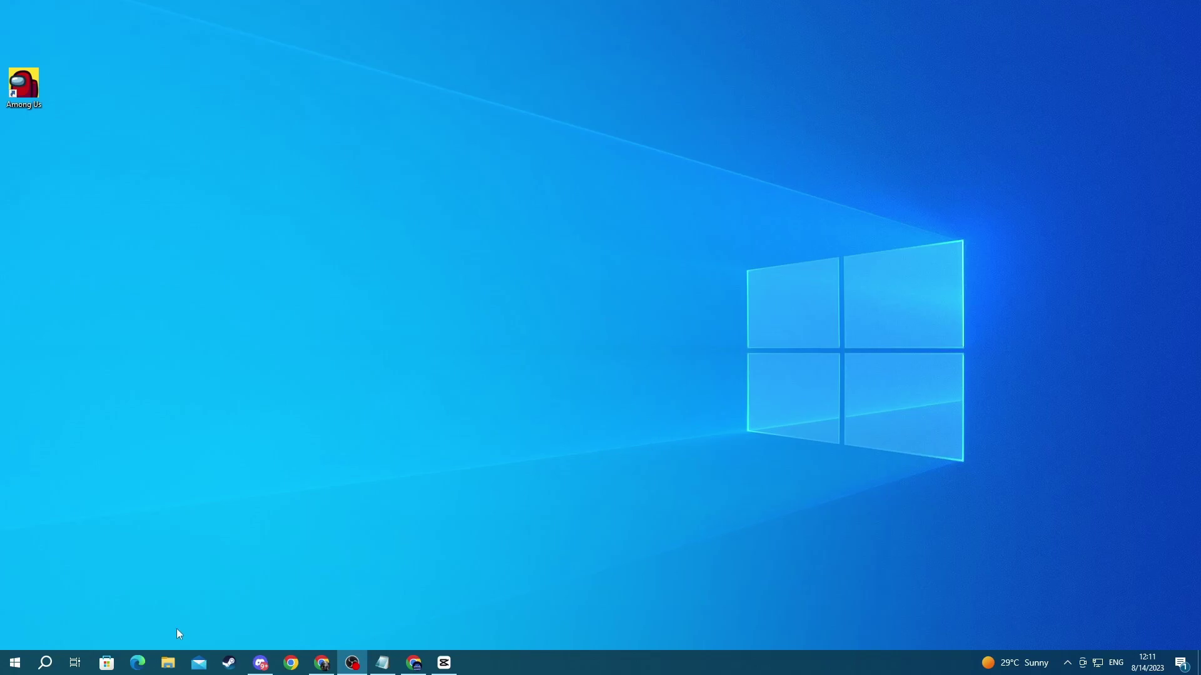
# Run the Streamlabs setup file from Downloads, accept the licence, and install to the default folder
pyautogui.click(171, 664)
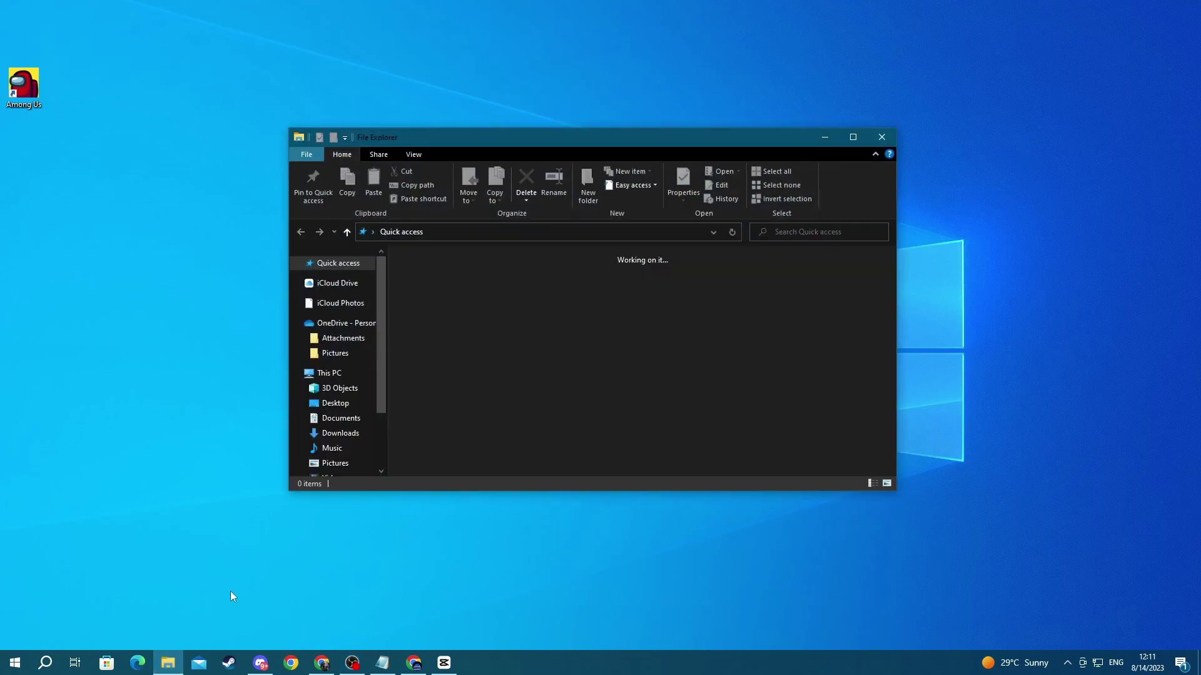
pyautogui.click(335, 428)
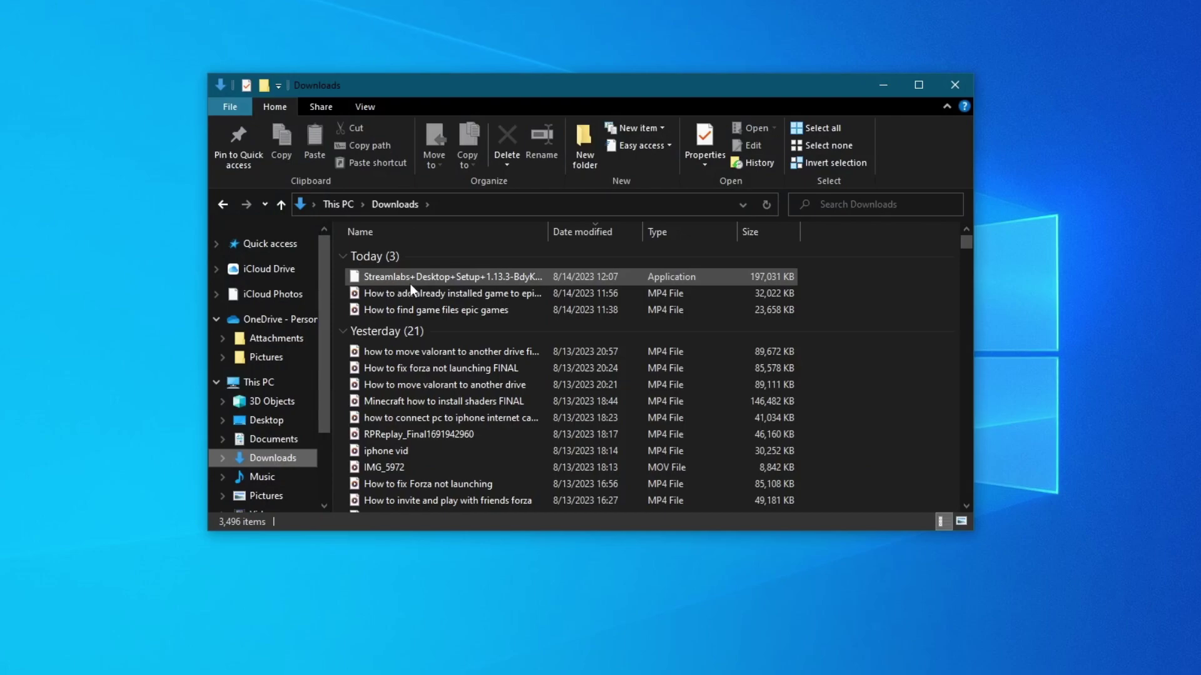
pyautogui.doubleClick(478, 280)
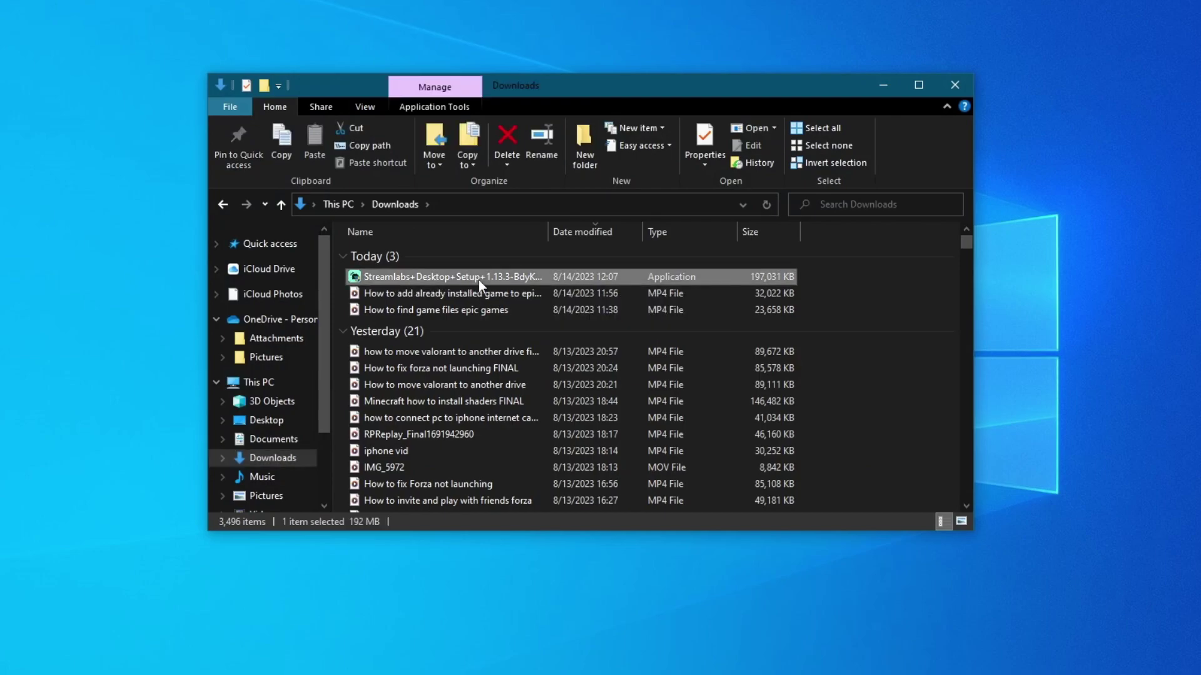
pyautogui.moveTo(769, 287); pyautogui.dragTo(761, 396)
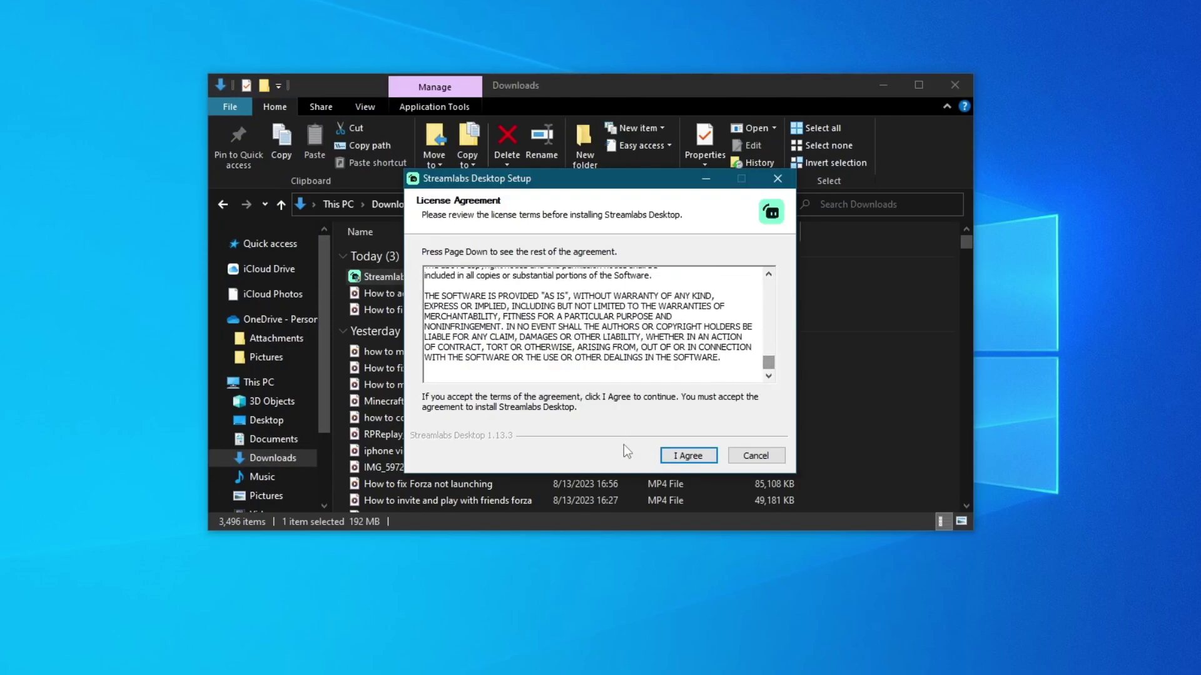
pyautogui.click(689, 455)
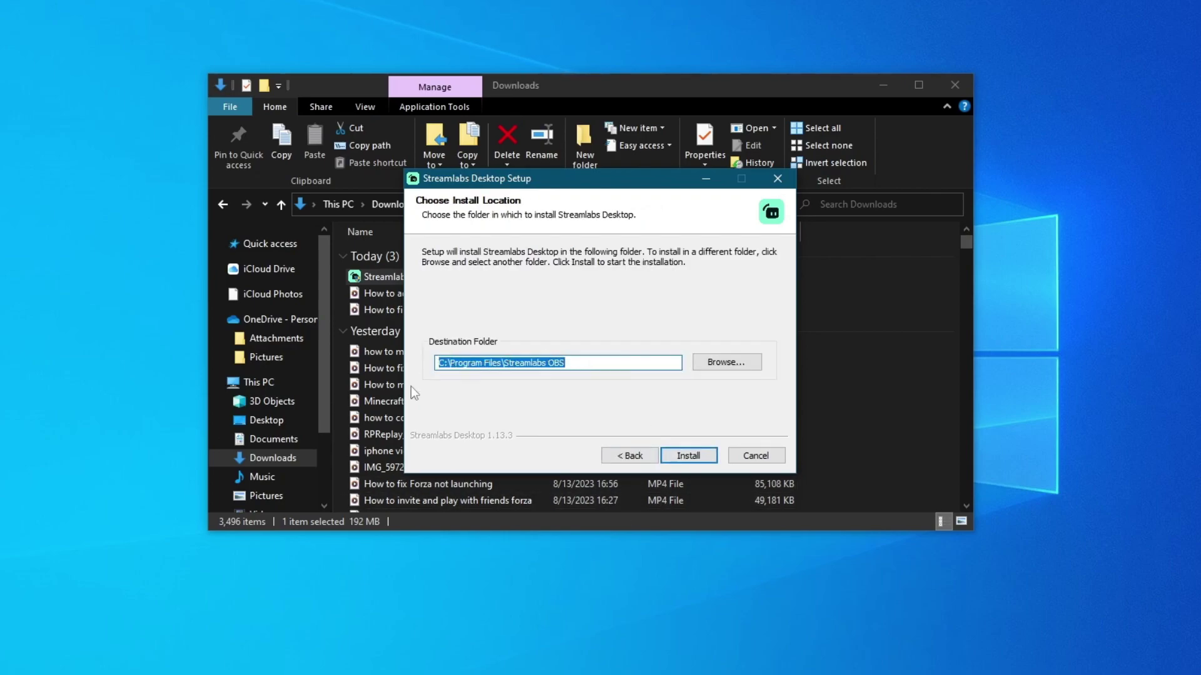
pyautogui.click(688, 456)
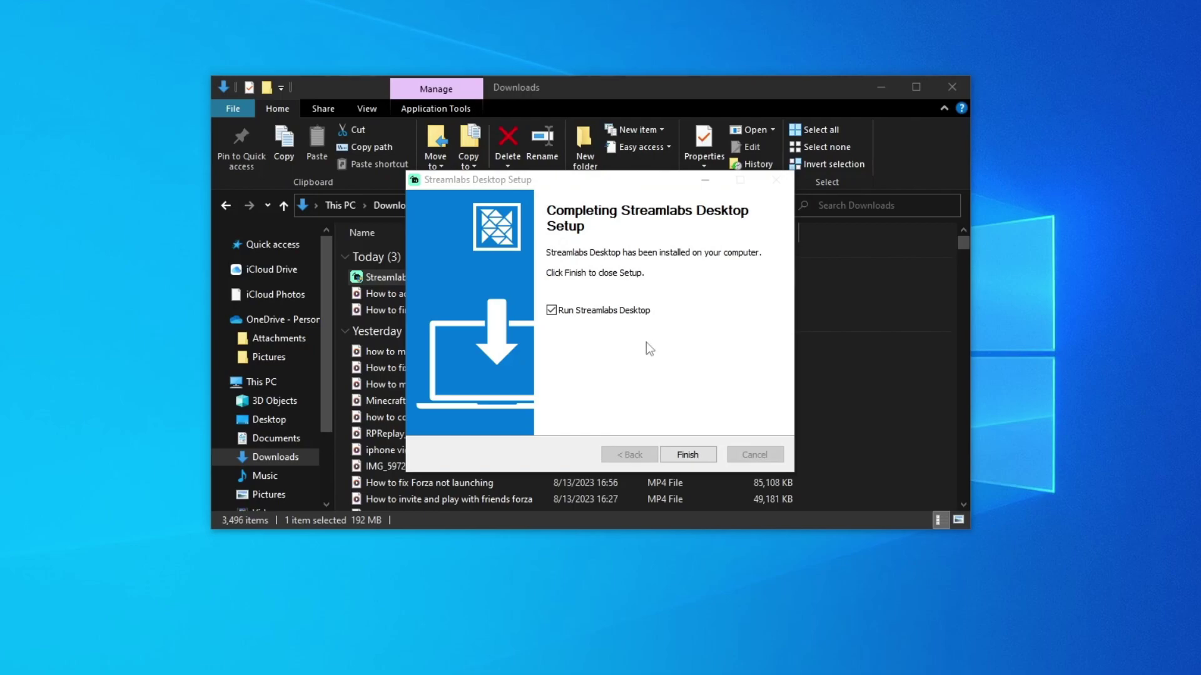
pyautogui.click(676, 456)
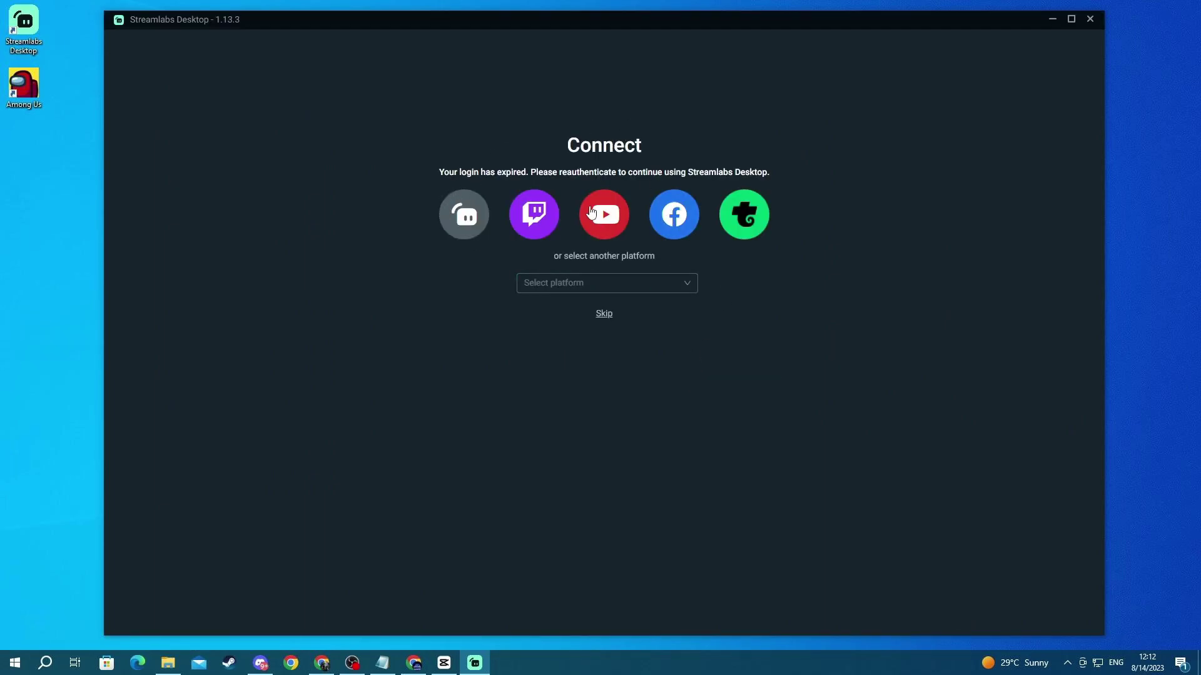
# Sign in to Streamlabs with Twitch and authorize it to access the Twitch channel
pyautogui.click(533, 239)
pyautogui.scroll(10, 545, 339)
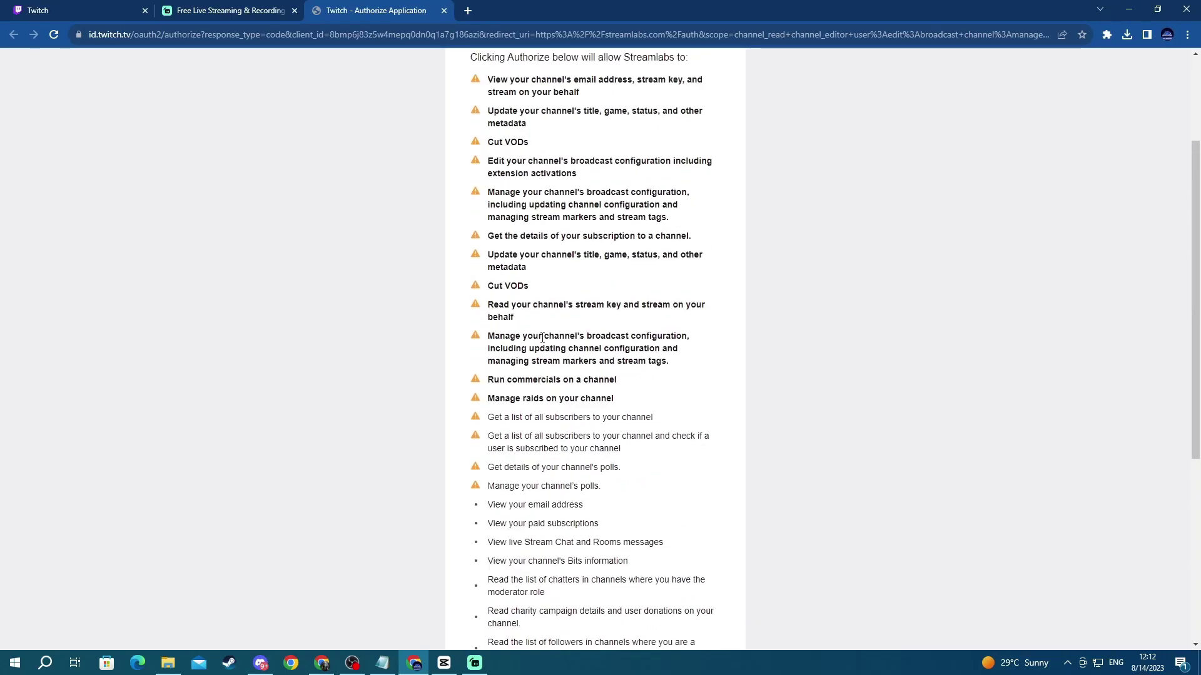
pyautogui.scroll(-8, 601, 425)
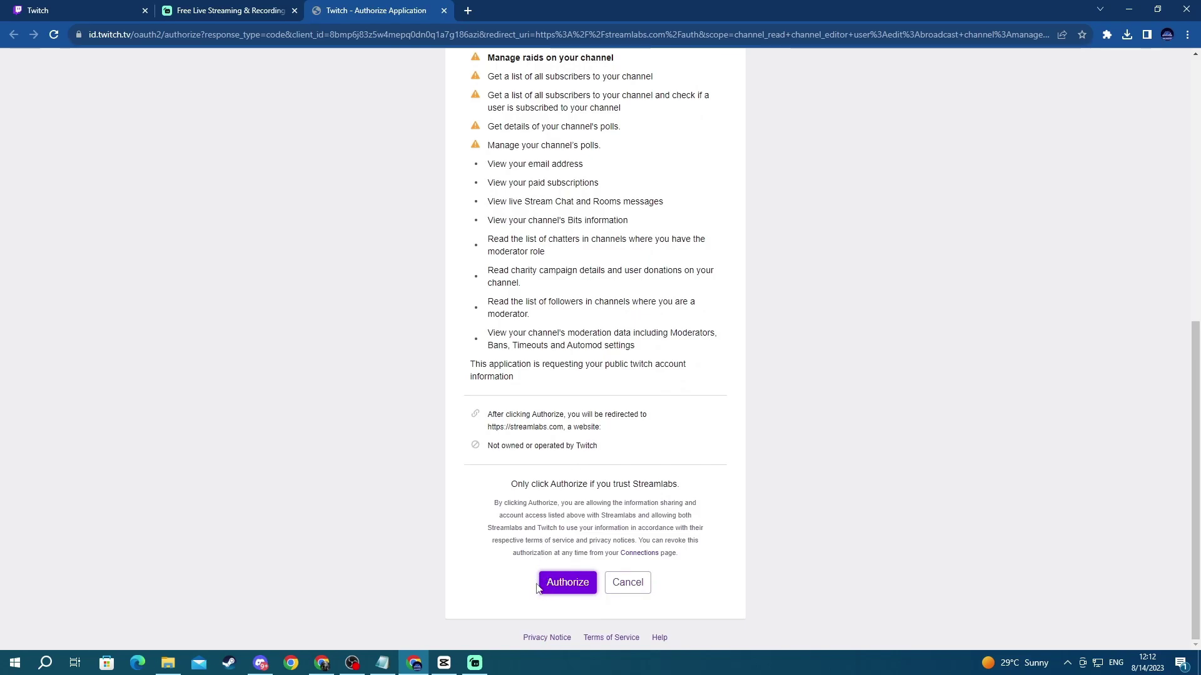
pyautogui.click(567, 584)
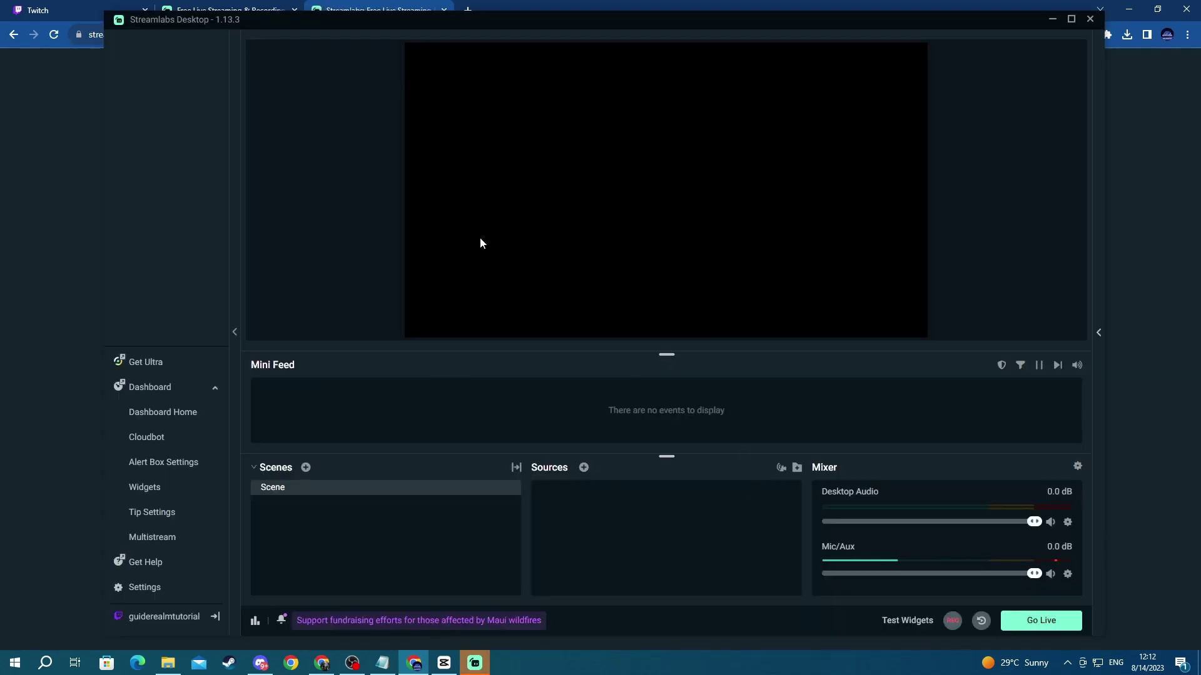
# Add a new scene and name it DESSKTOP
pyautogui.click(1128, 8)
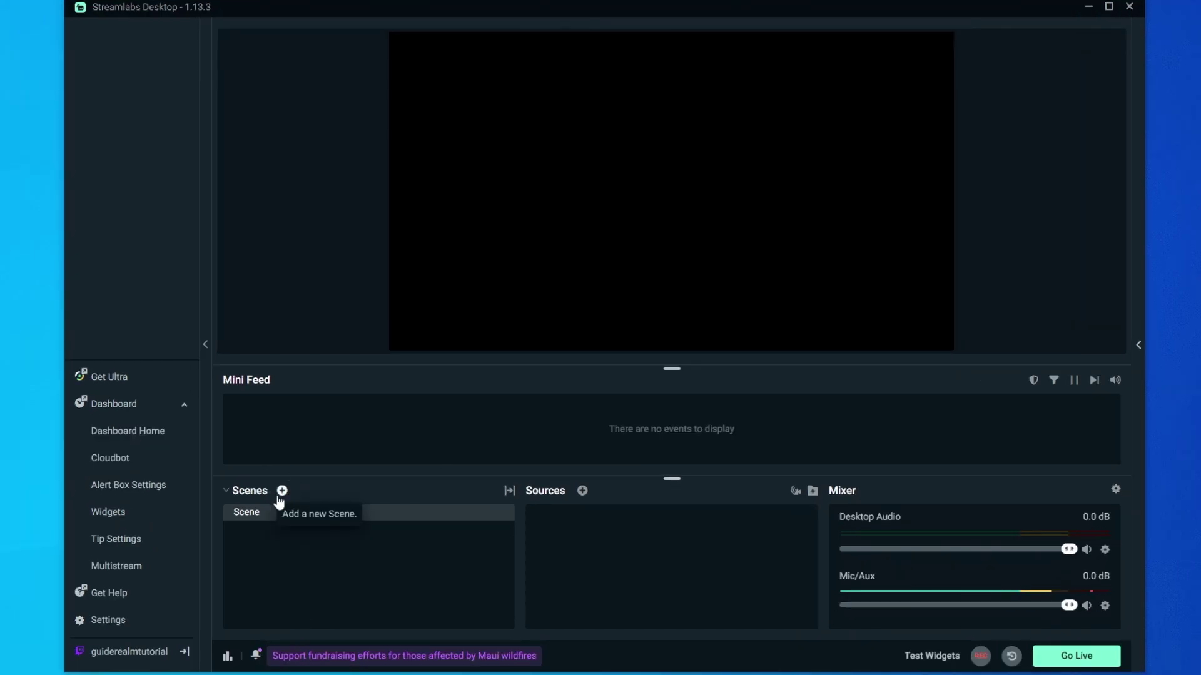
pyautogui.click(282, 491)
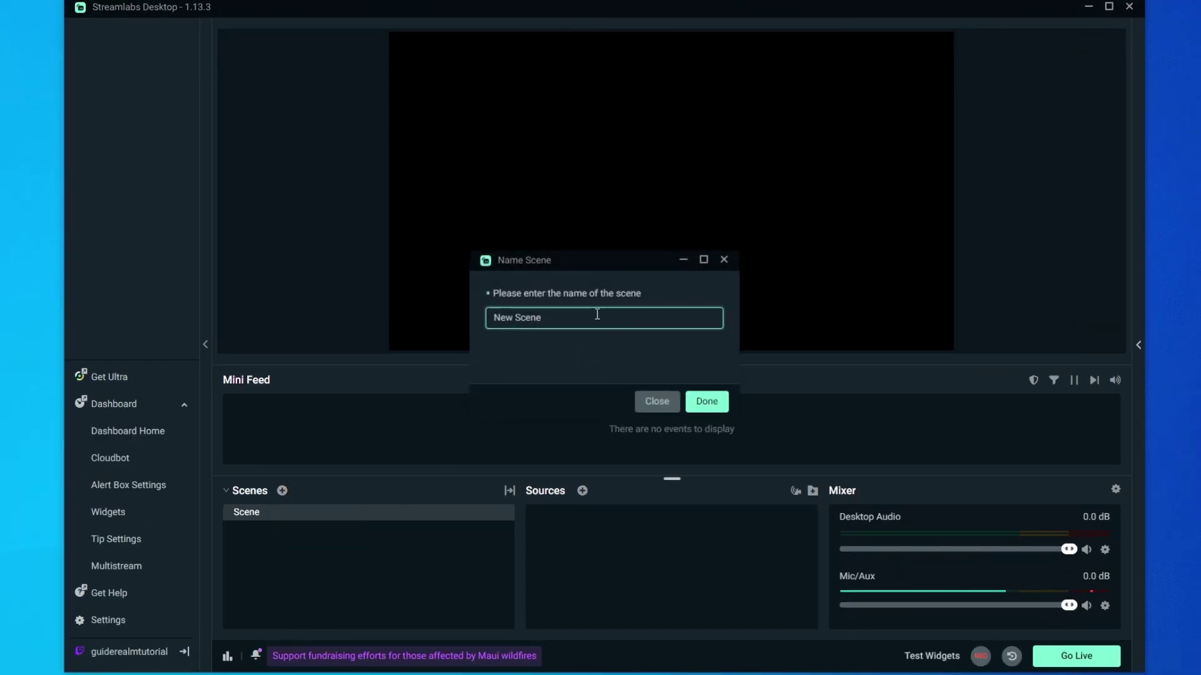
pyautogui.moveTo(595, 316); pyautogui.dragTo(150, 318)
pyautogui.write('DESA')
pyautogui.press('BackSpace')
pyautogui.write('SKTOP')
pyautogui.press('Return')
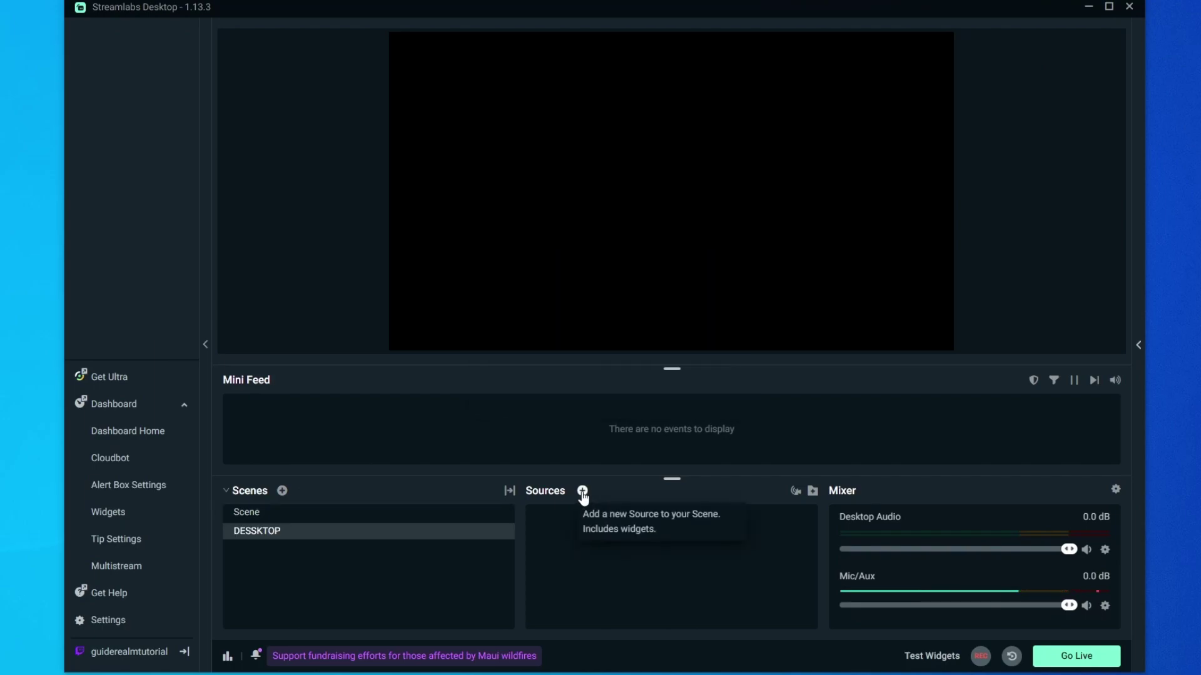
# Add a Display Capture source named DESKTOP capturing the primary monitor
pyautogui.click(582, 492)
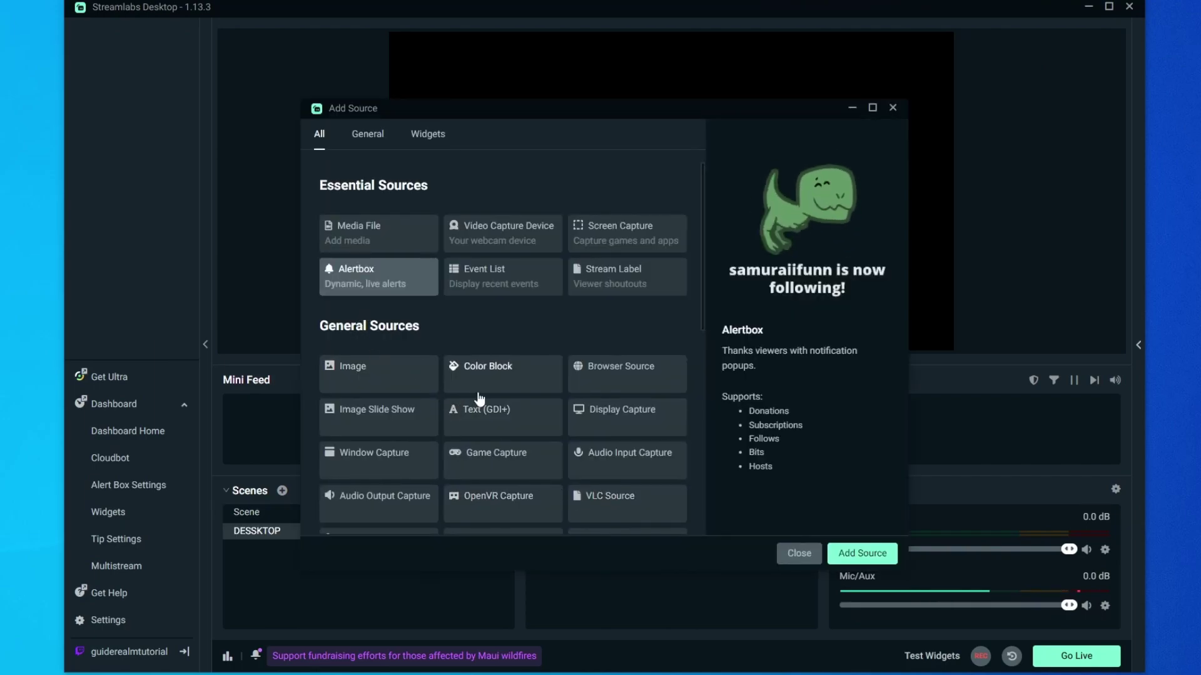
pyautogui.scroll(-1, 477, 396)
pyautogui.scroll(-1, 478, 394)
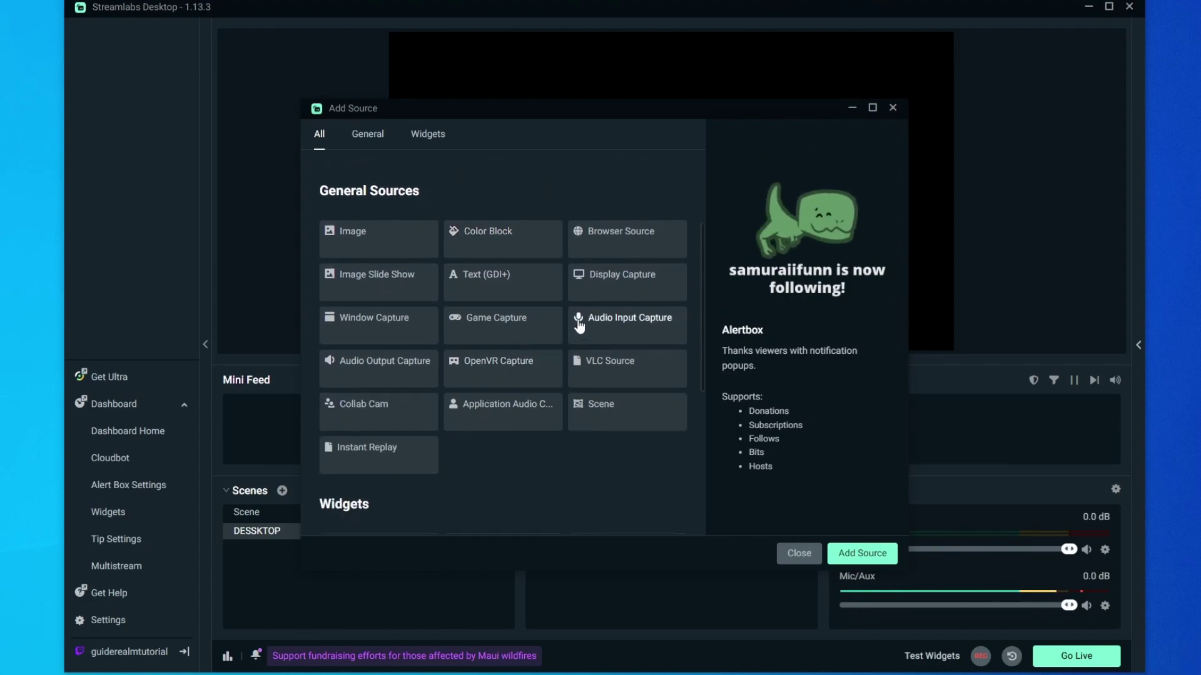
pyautogui.click(585, 276)
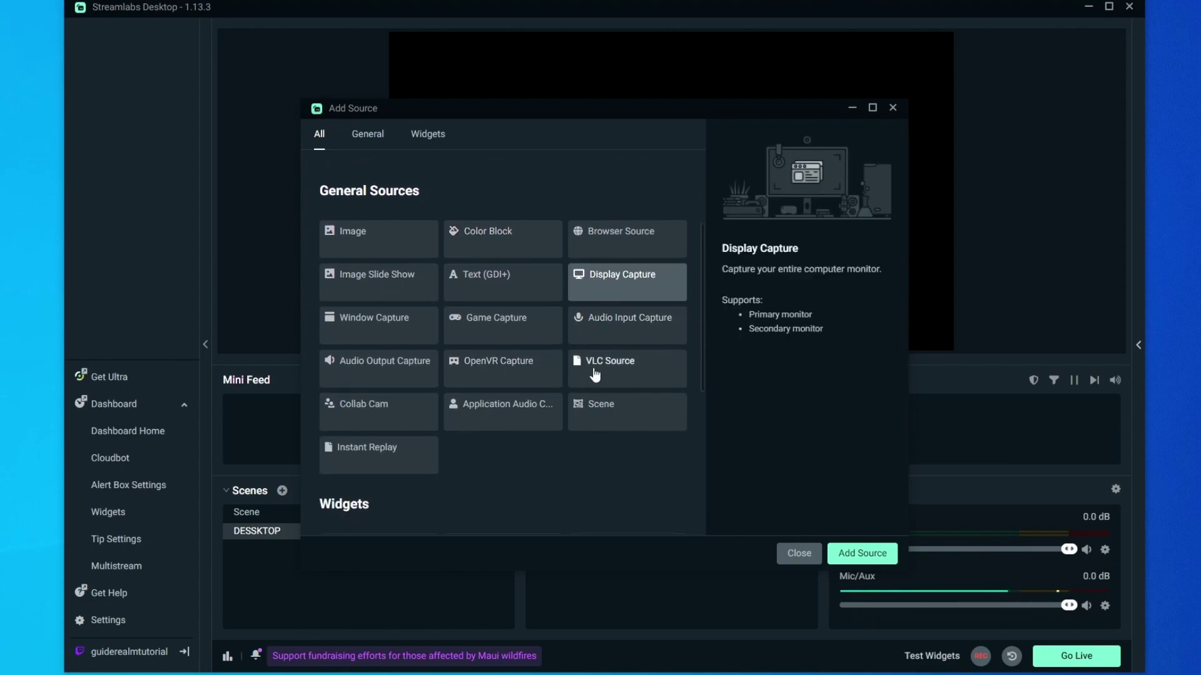
pyautogui.click(846, 554)
pyautogui.tripleClick(516, 322)
pyautogui.write('DESKTOP')
pyautogui.press('Return')
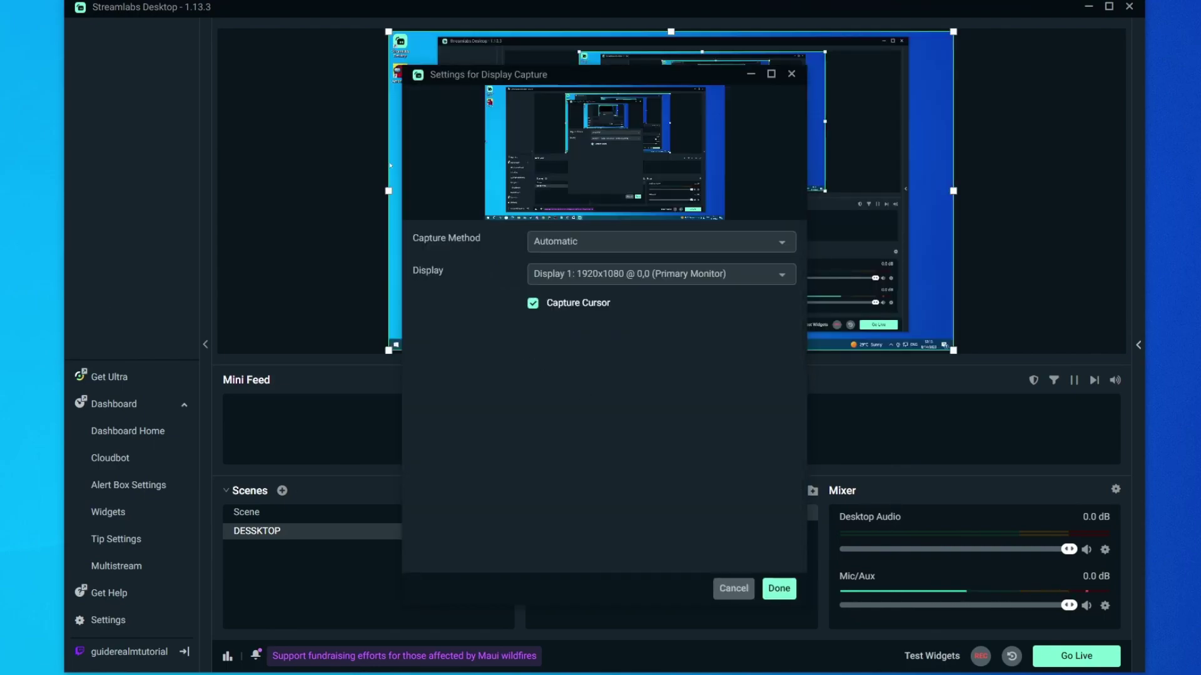
pyautogui.click(530, 273)
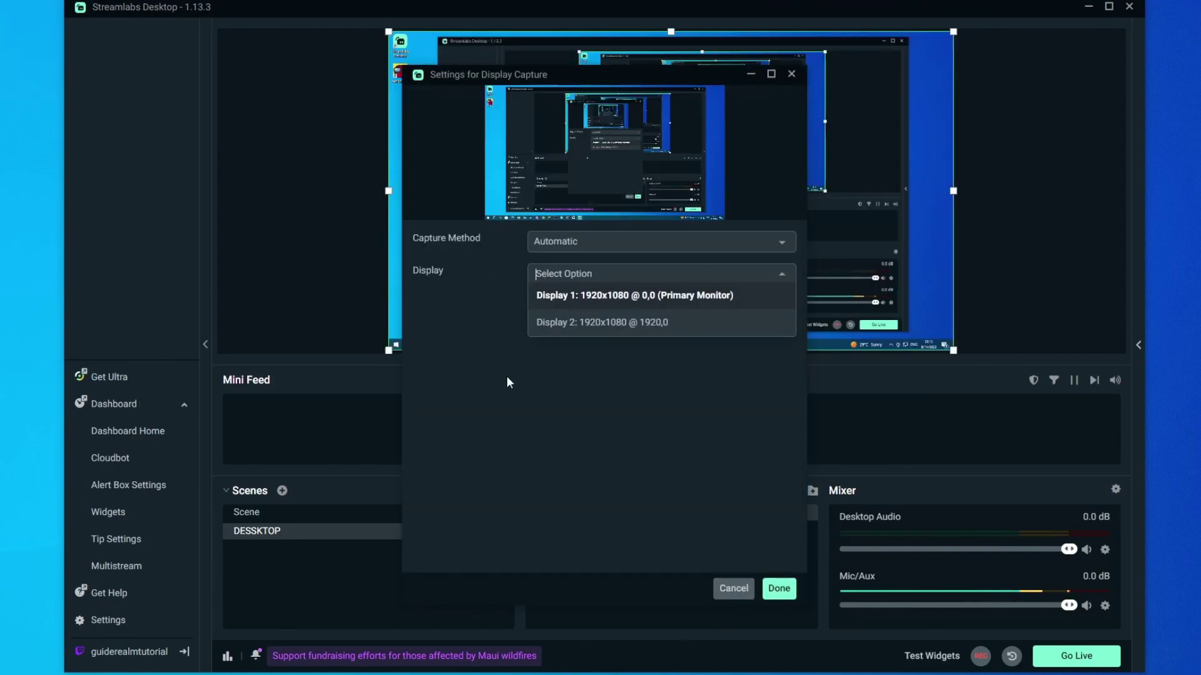
pyautogui.click(792, 595)
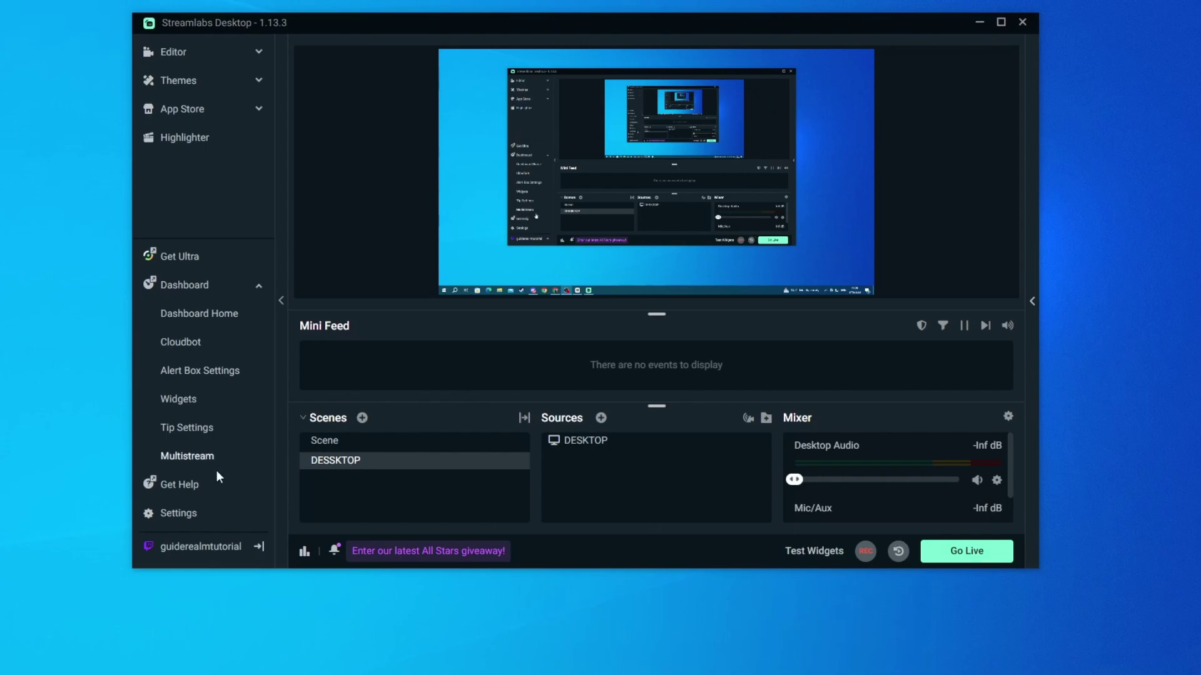
pyautogui.click(185, 514)
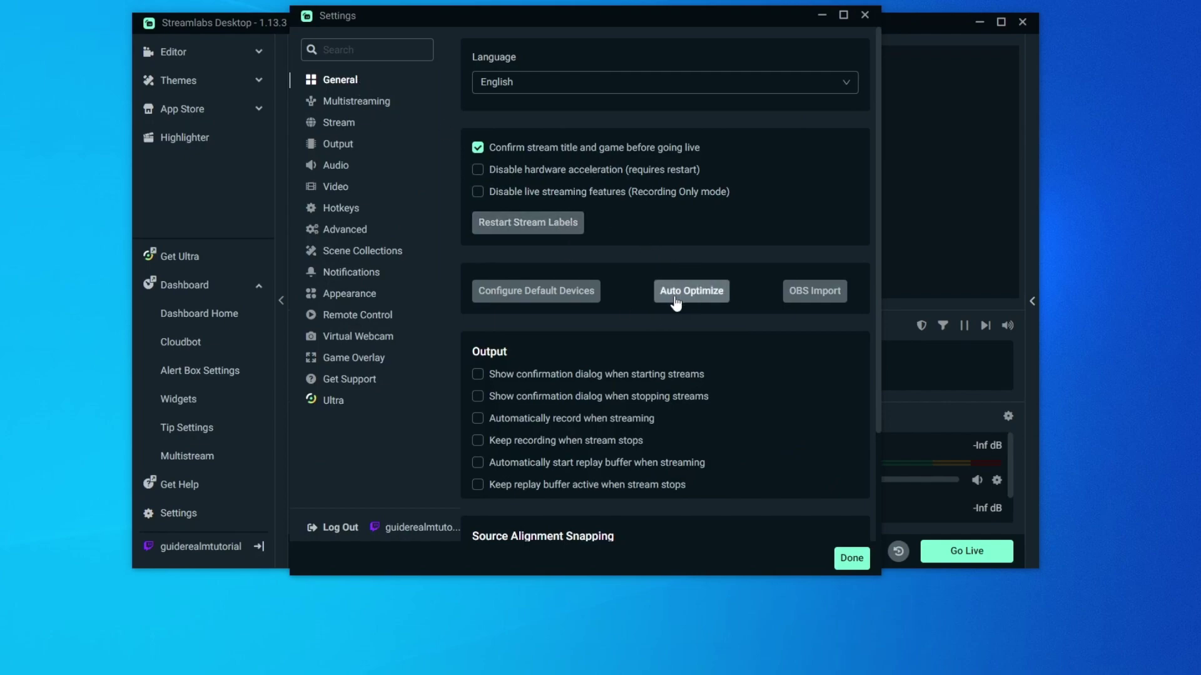
pyautogui.click(706, 292)
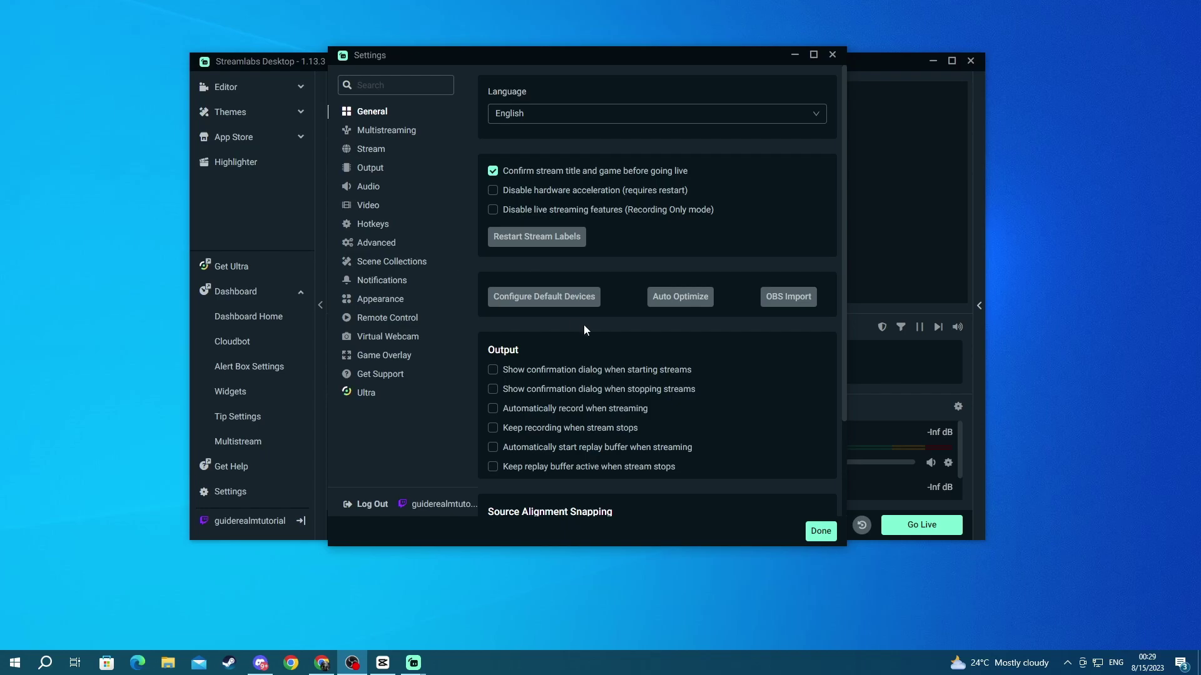
pyautogui.scroll(-2, 585, 330)
pyautogui.scroll(2, 585, 330)
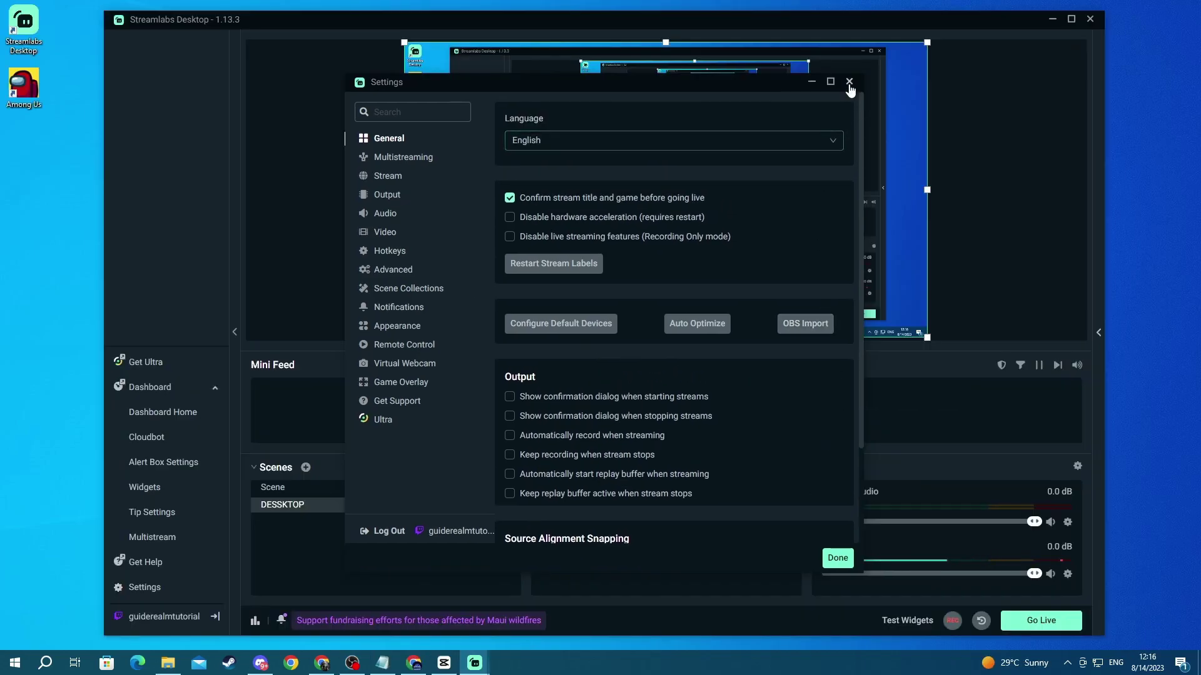
pyautogui.click(851, 86)
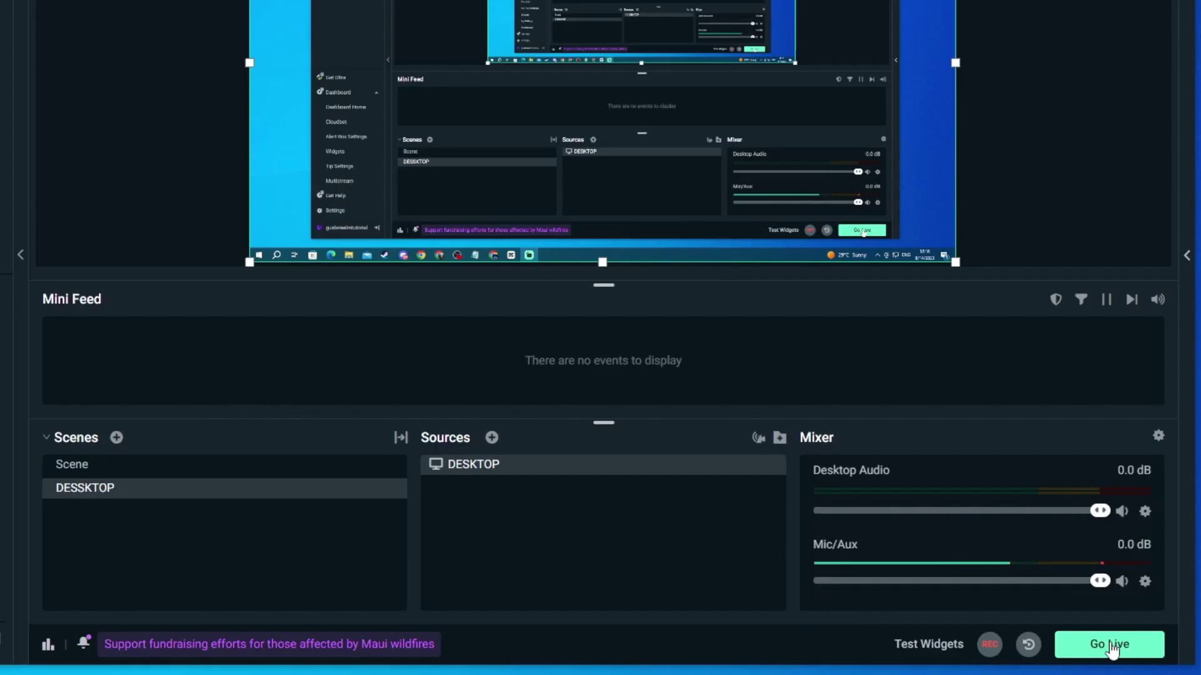
# Go live with the stream titled TEST in the Test Drive category
pyautogui.click(1111, 651)
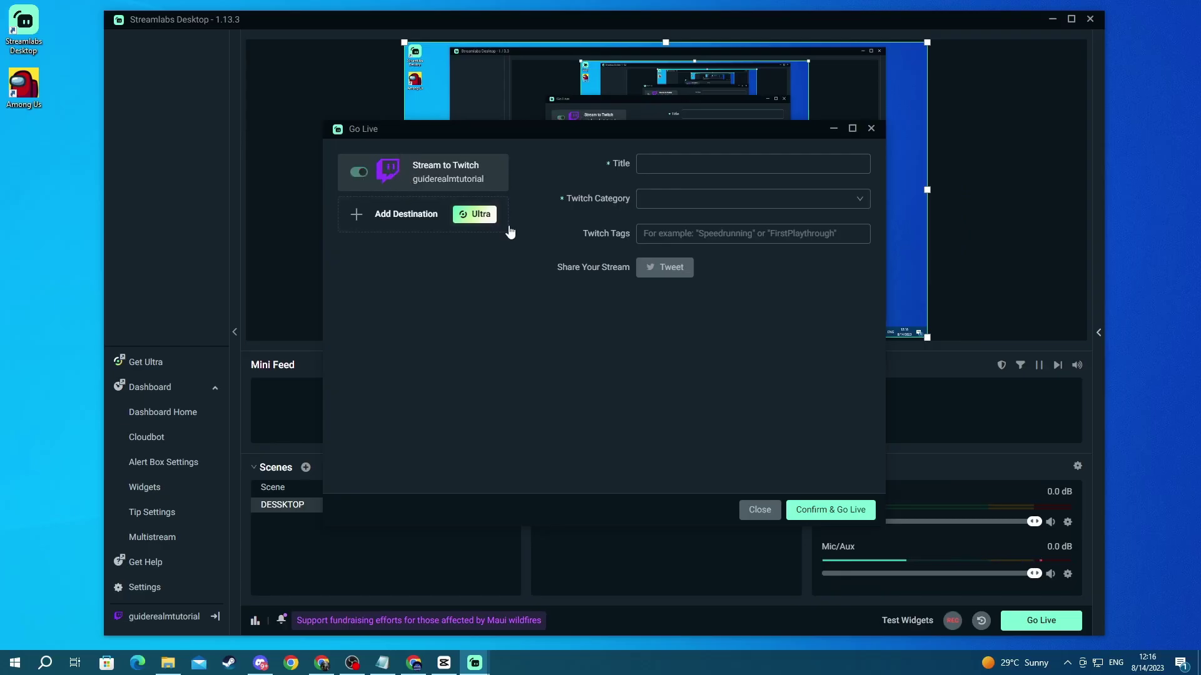
pyautogui.click(675, 166)
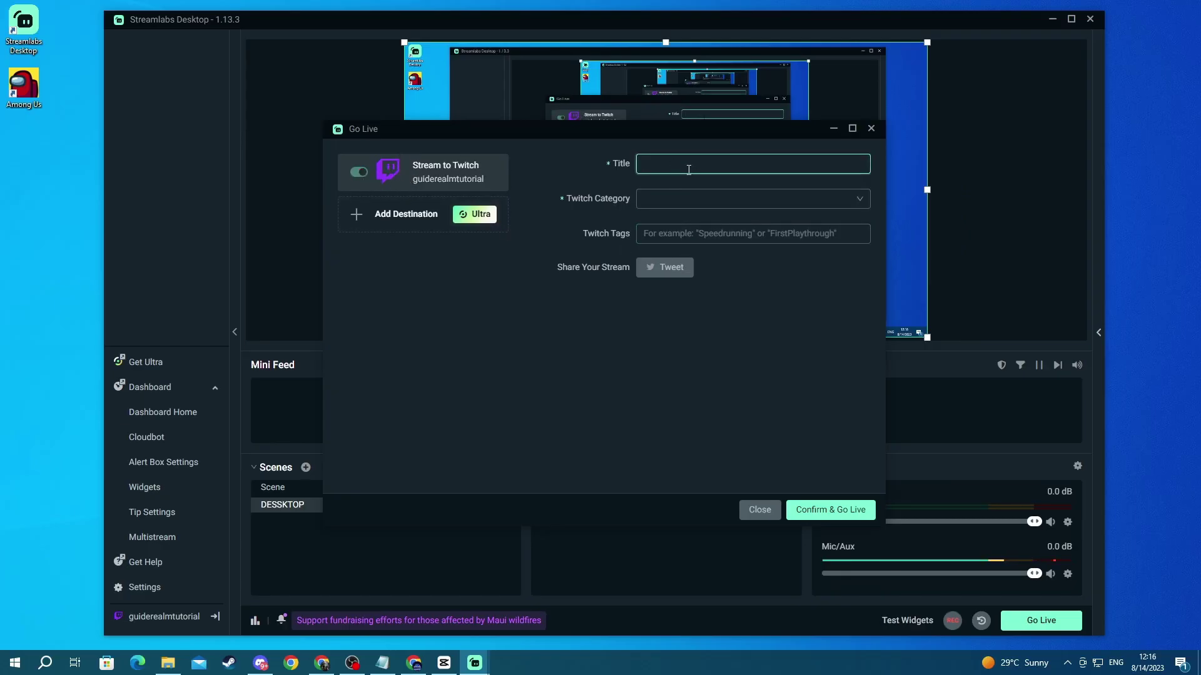
pyautogui.write('TES')
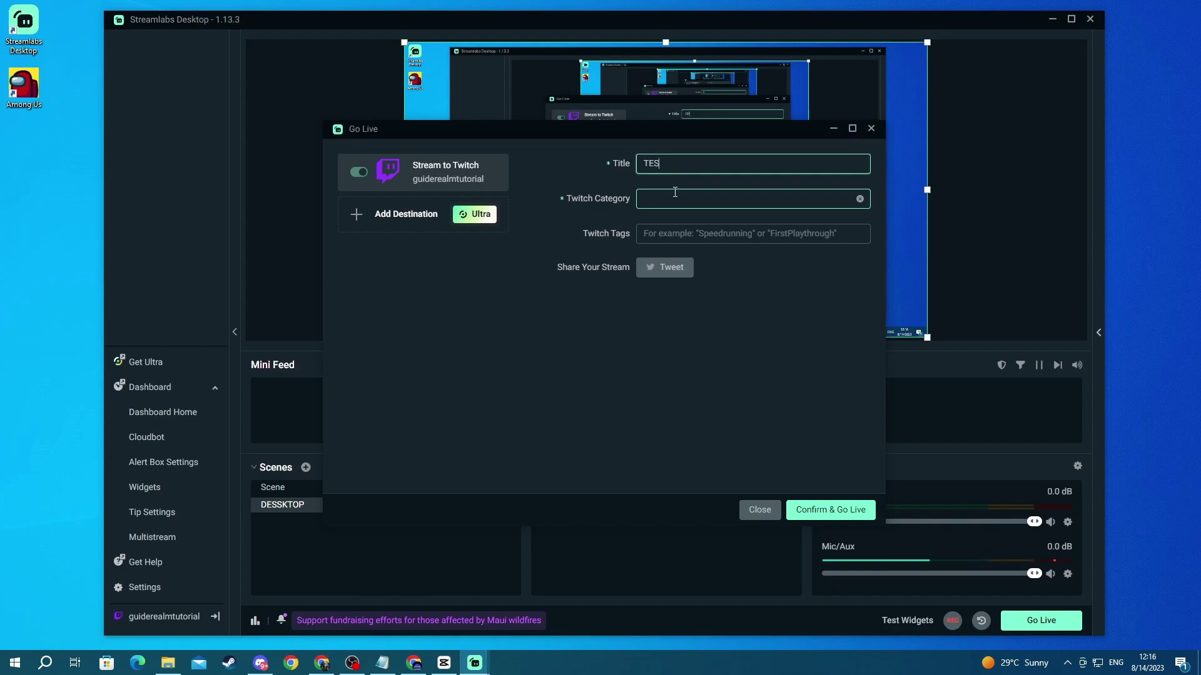
pyautogui.write('T')
pyautogui.click(687, 199)
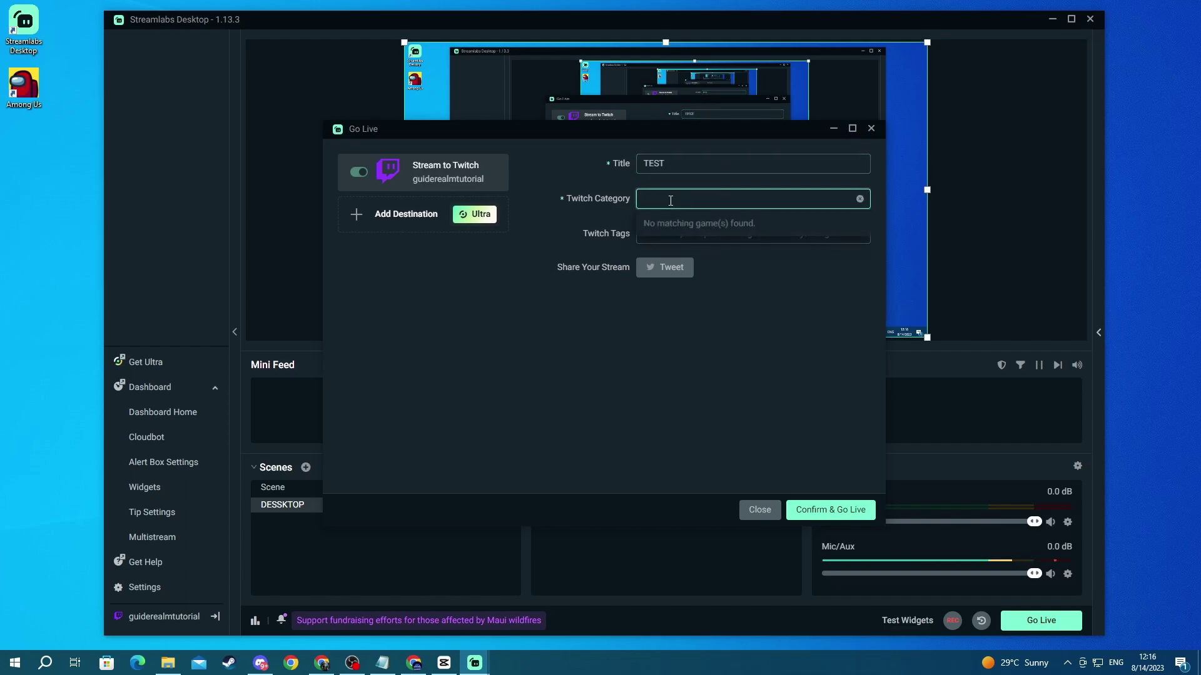
pyautogui.write('test')
pyautogui.click(699, 257)
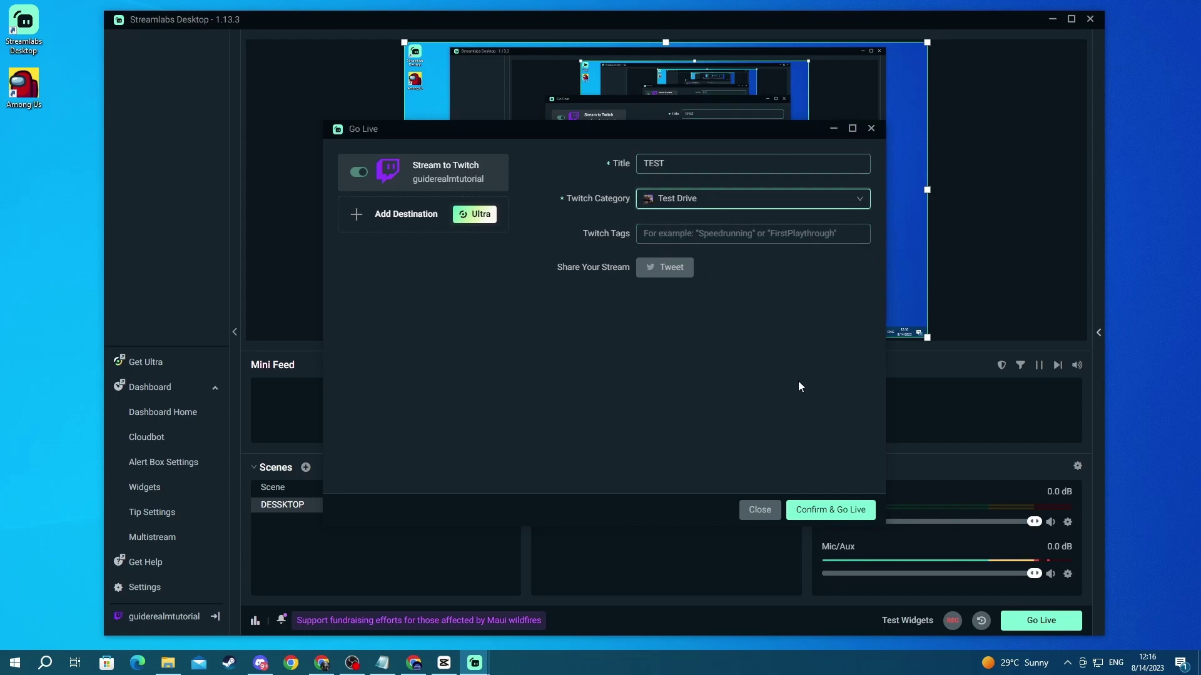
pyautogui.click(843, 512)
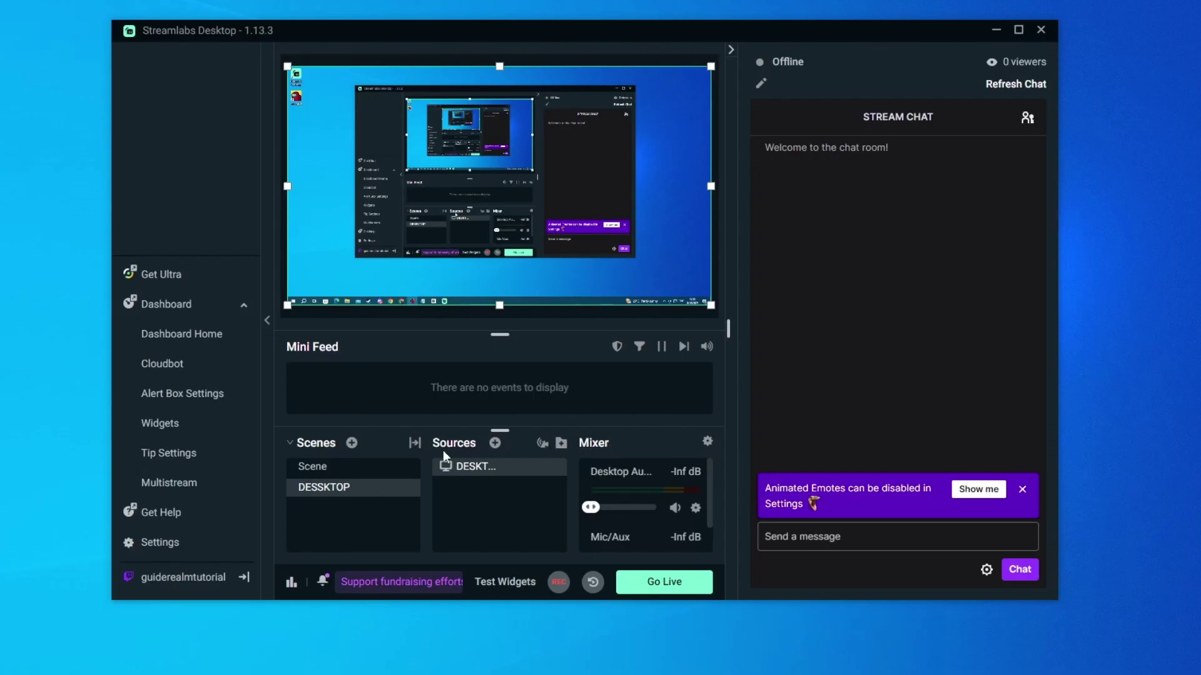
# Set a 200-second stream delay in Advanced settings, then confirm going live again
pyautogui.click(157, 541)
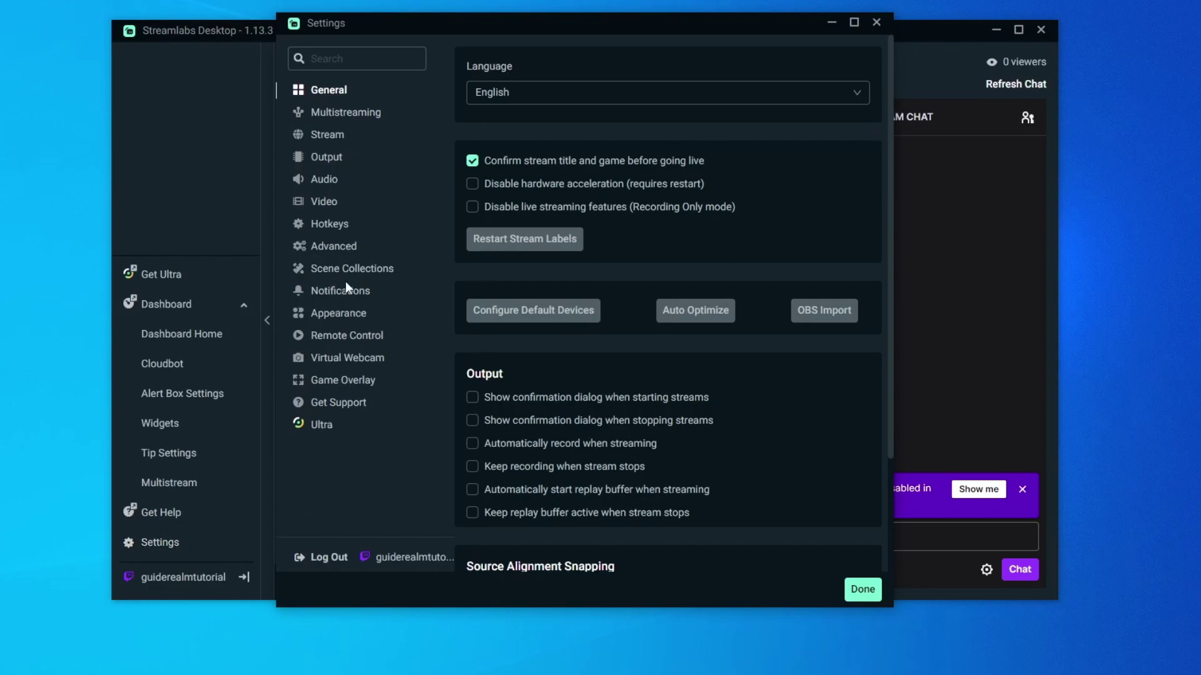
pyautogui.click(325, 249)
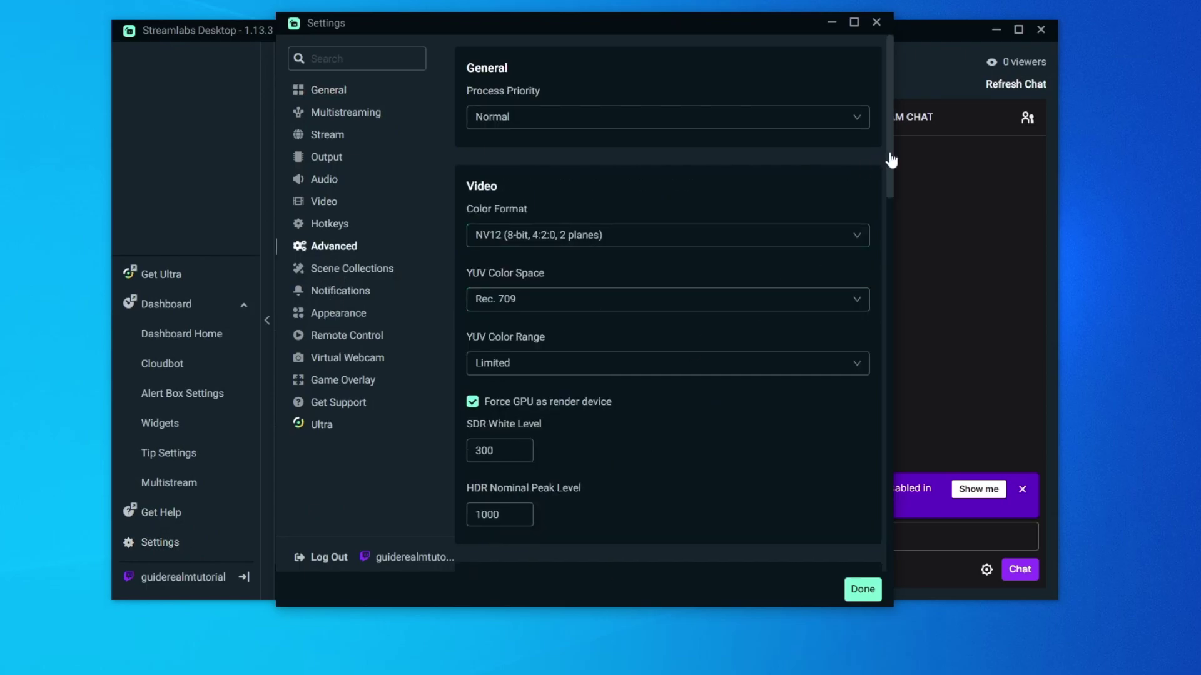
pyautogui.moveTo(890, 171); pyautogui.dragTo(882, 437)
pyautogui.click(500, 326)
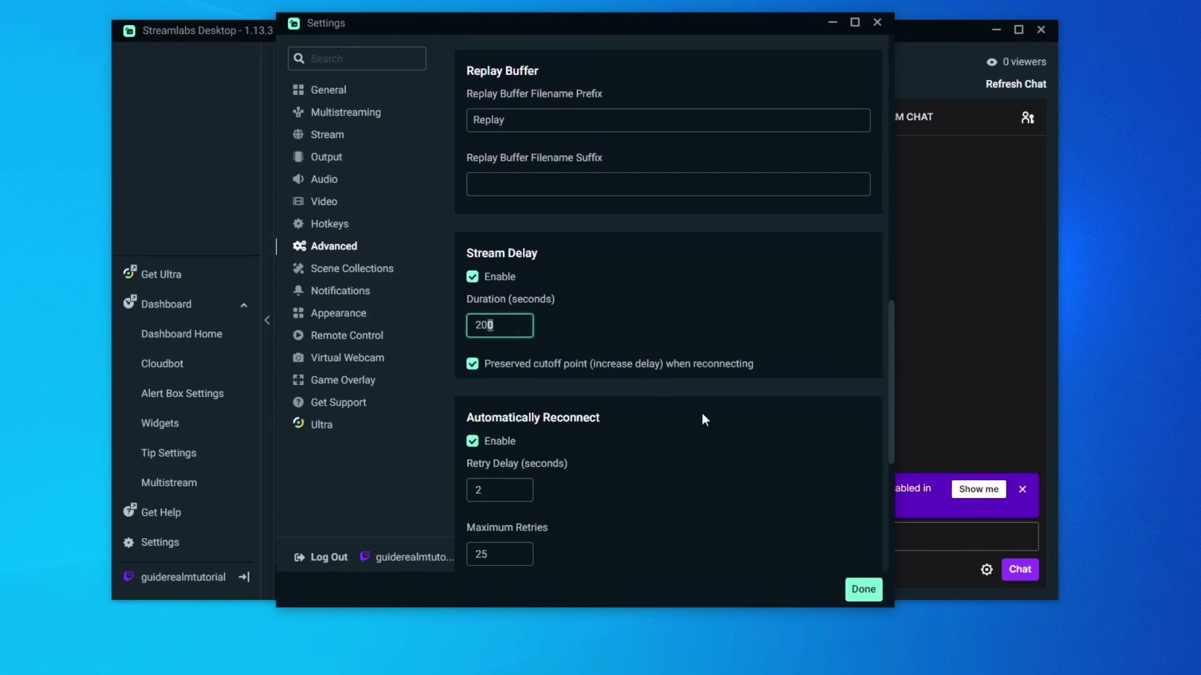
pyautogui.click(862, 590)
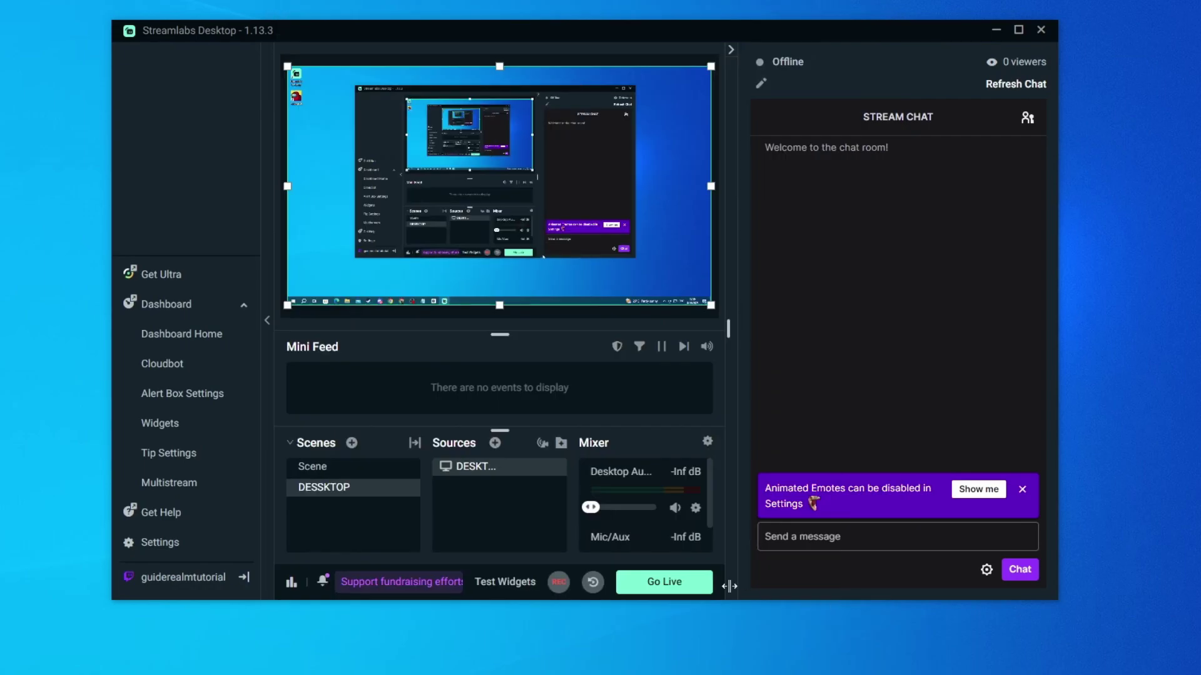
pyautogui.click(663, 582)
pyautogui.click(838, 538)
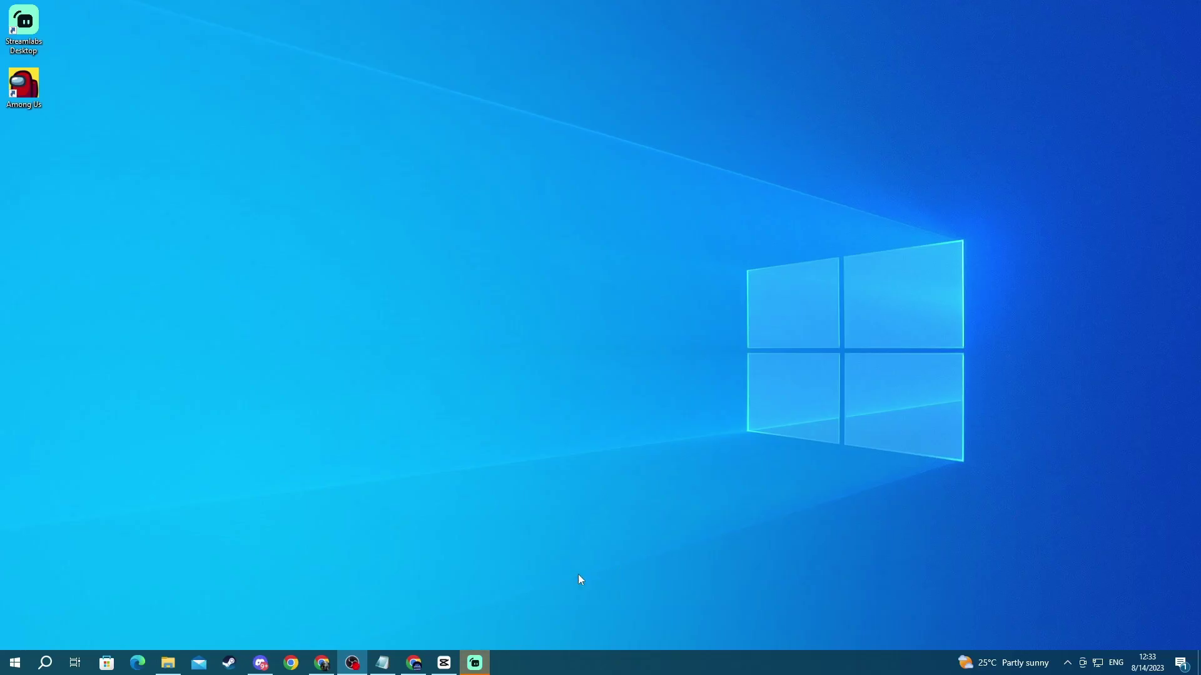
# Open the Twitch channel page to watch the live TEST stream
pyautogui.click(413, 665)
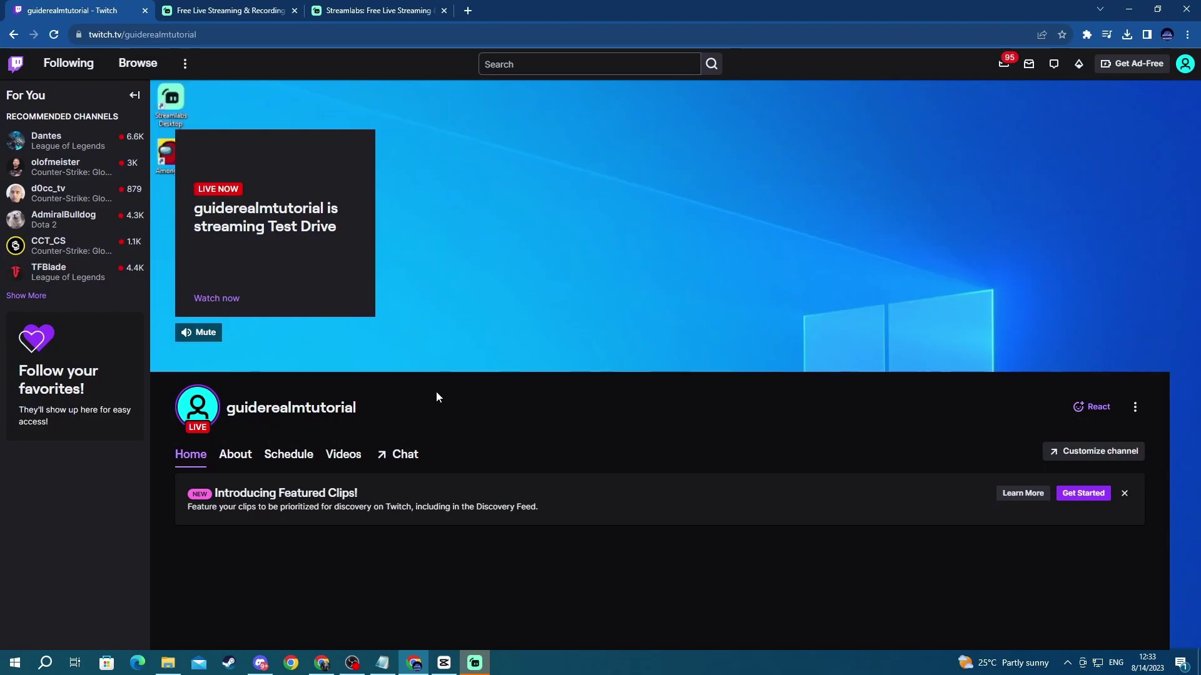
pyautogui.click(1185, 66)
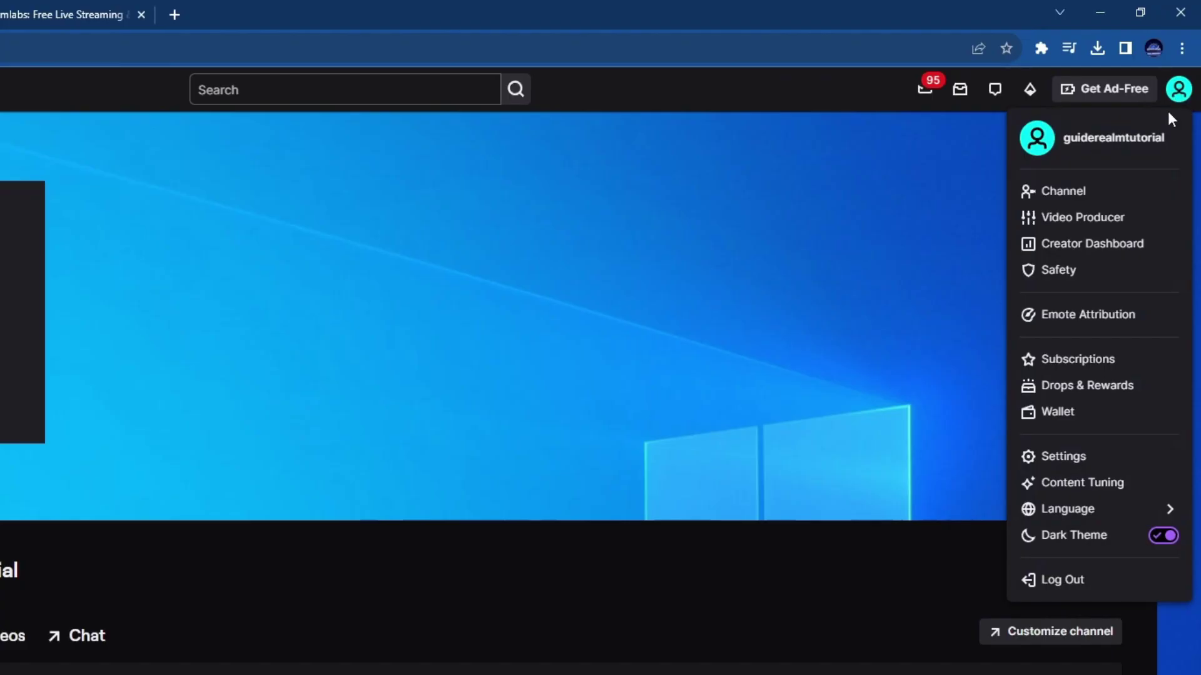
pyautogui.click(1039, 205)
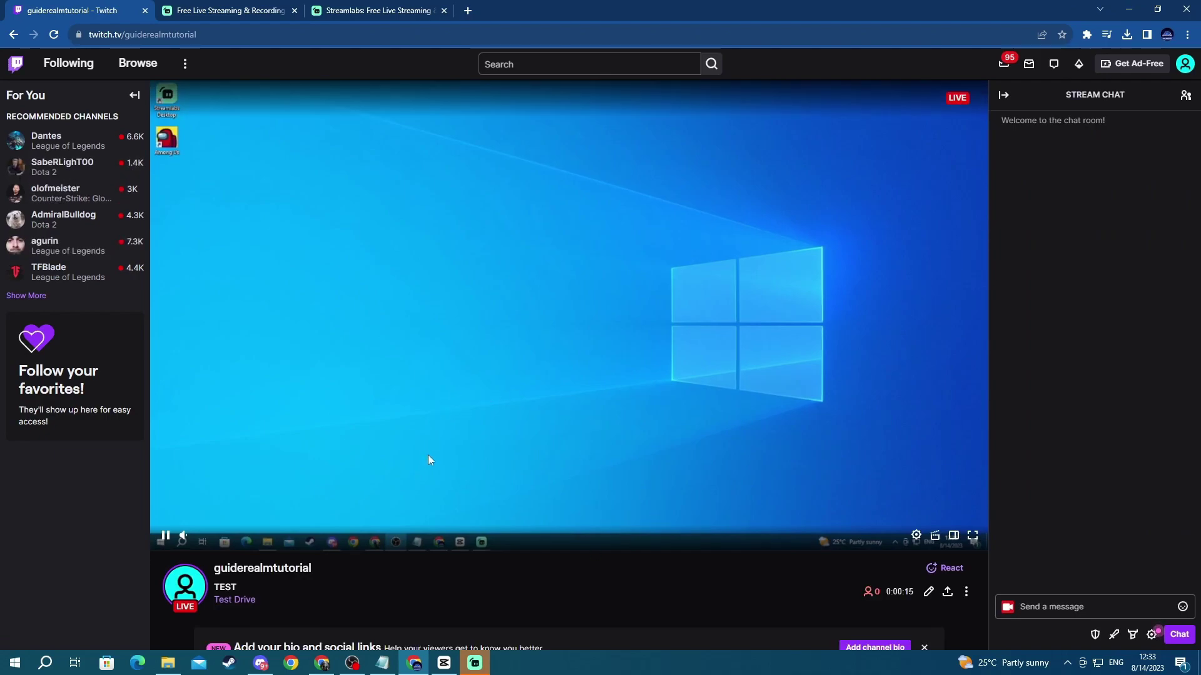